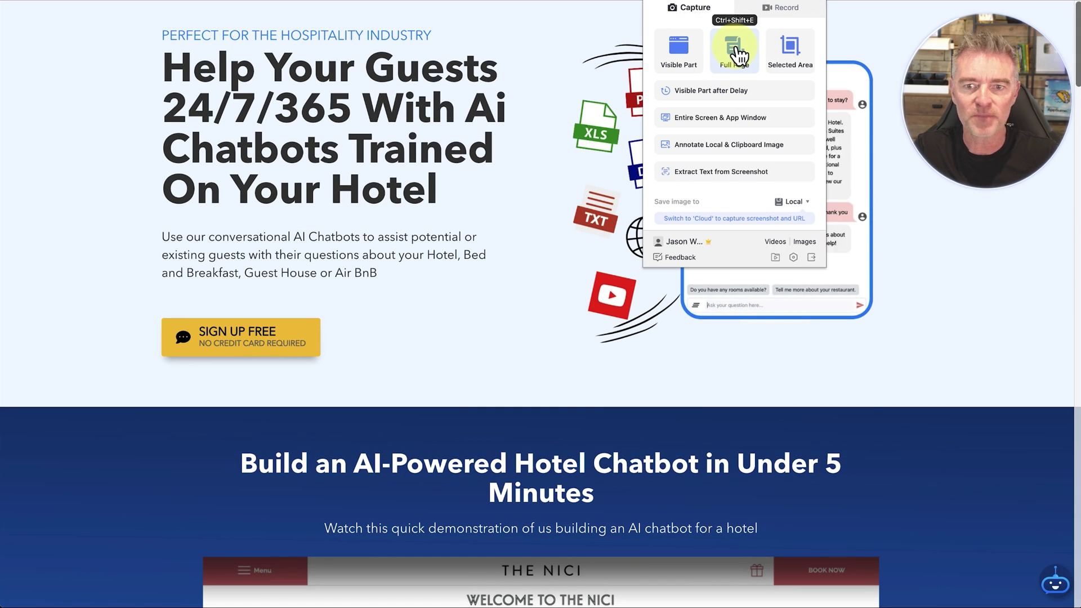
Capture the whole hotel chatbot landing page as a Full Page screenshot and finish in the editor.
{"action": "left_click", "coordinate": [739, 55]}
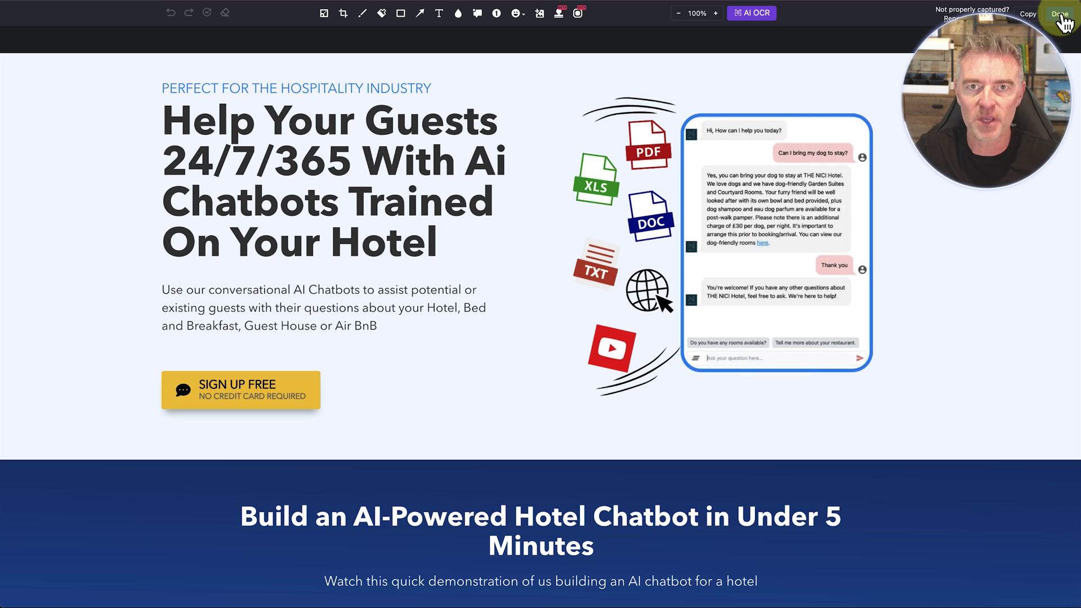
{"action": "left_click", "coordinate": [1063, 17]}
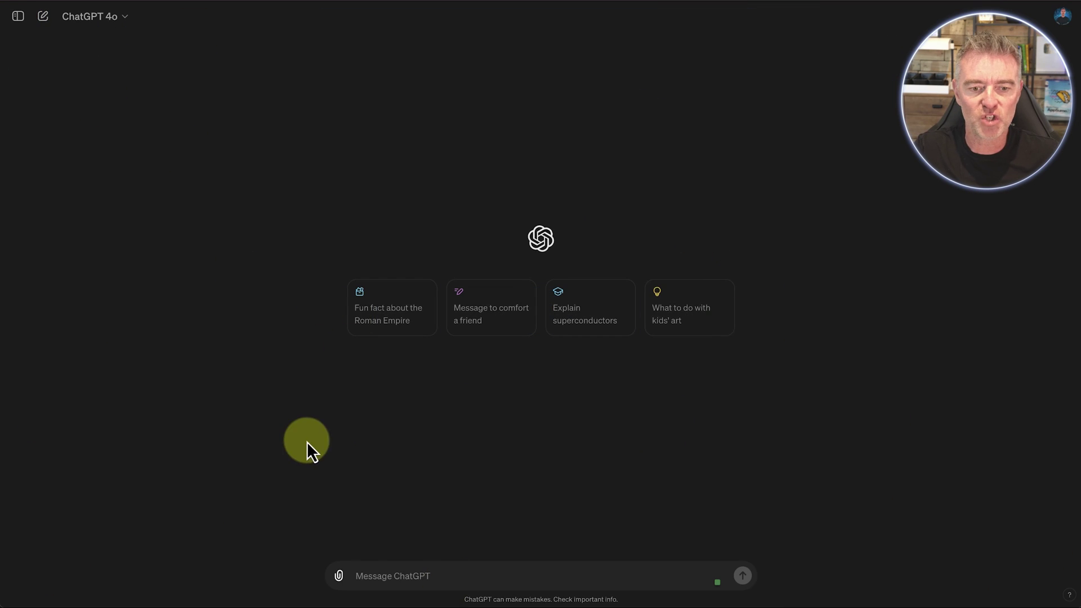
Attach the Ai-Chatbots-For-Hotels-Chatbot-For-Hotel image from the Desktop to the ChatGPT message.
{"action": "left_click", "coordinate": [340, 575]}
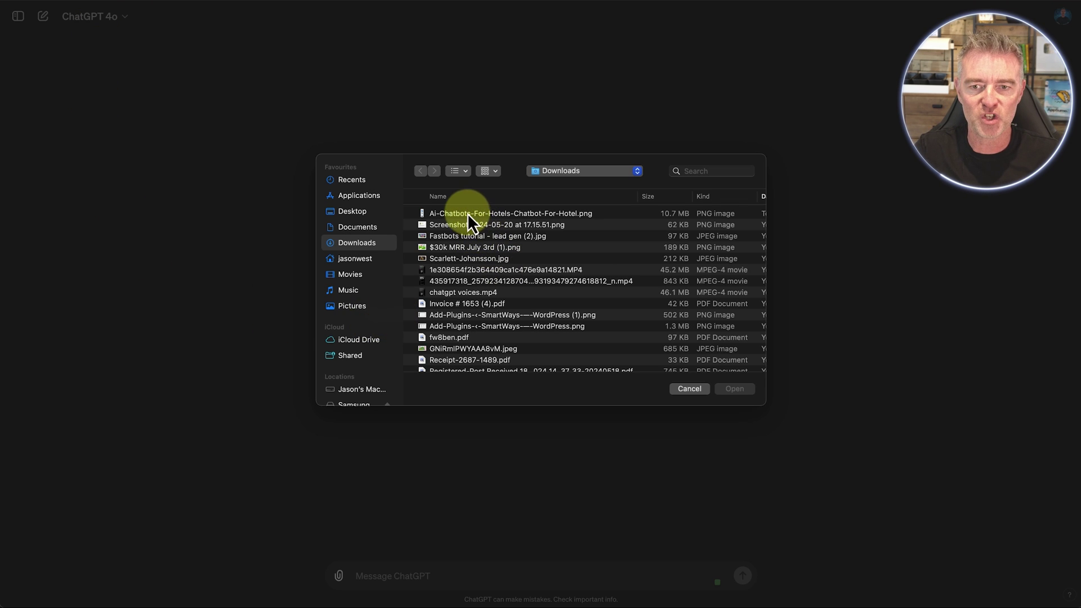
{"action": "left_click", "coordinate": [357, 216]}
{"action": "left_click", "coordinate": [454, 214]}
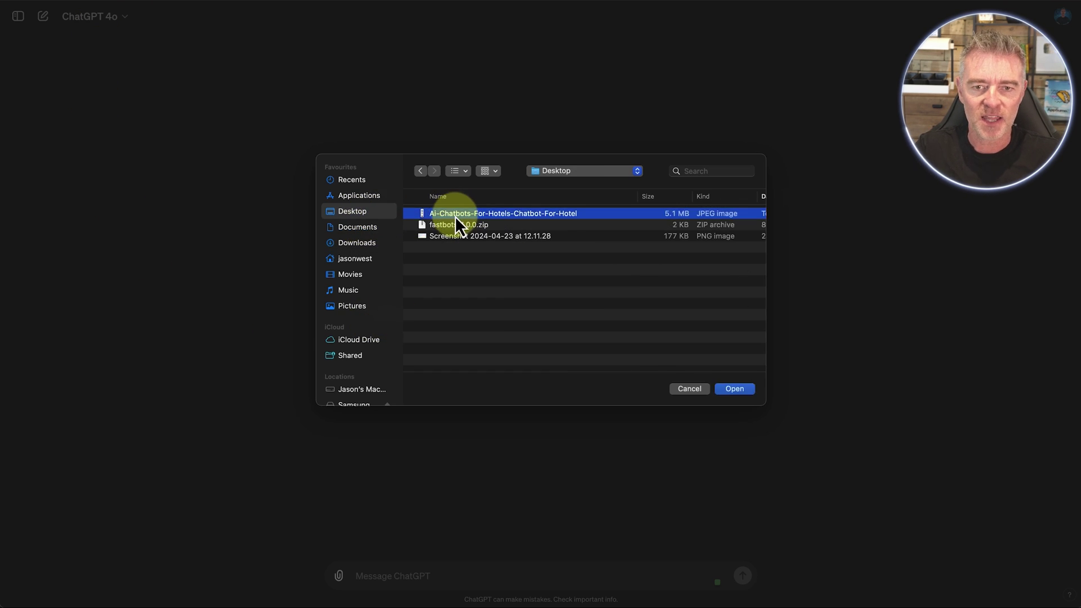
{"action": "left_click", "coordinate": [733, 389]}
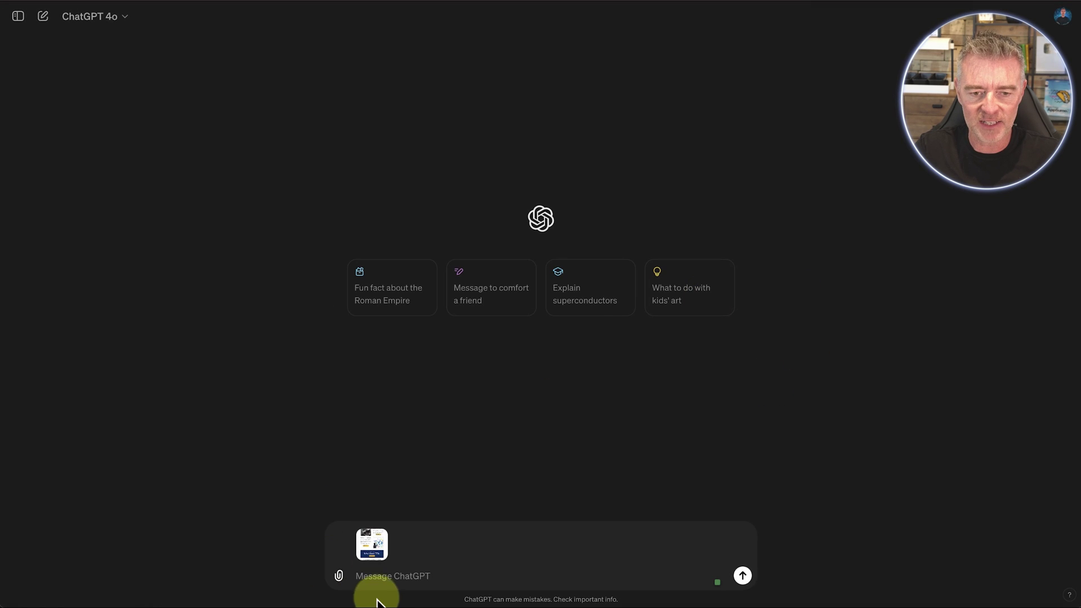
Write a prompt asking for step-by-step bullet-list recommendations to boost this AI-chatbots-for-hotels landing page's conversions.
{"action": "left_click", "coordinate": [375, 576]}
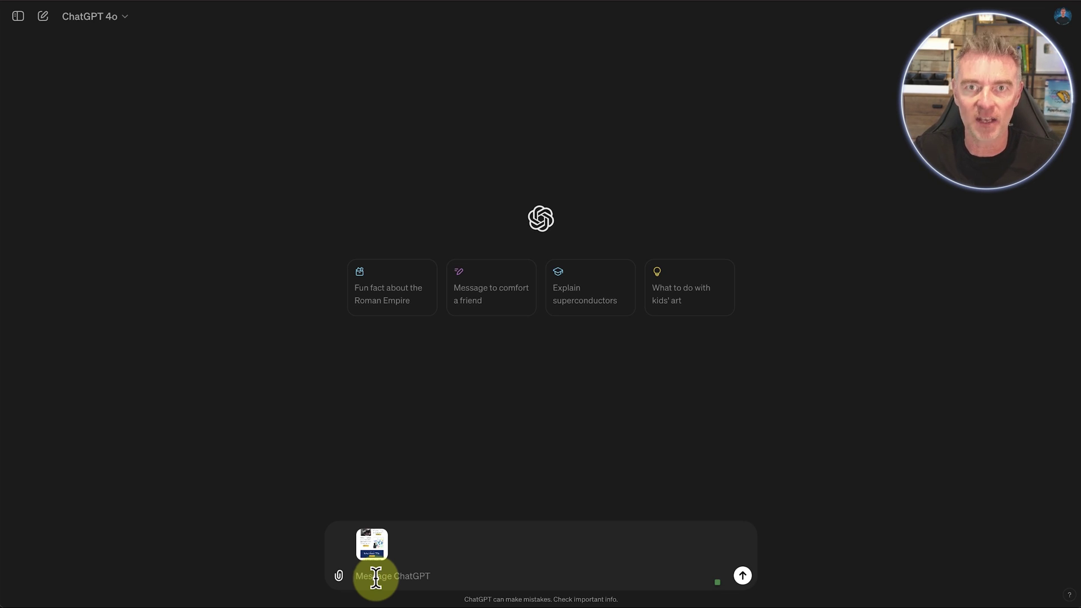
{"action": "type", "text": "Could you take a look at this landing page that I have created for?"}
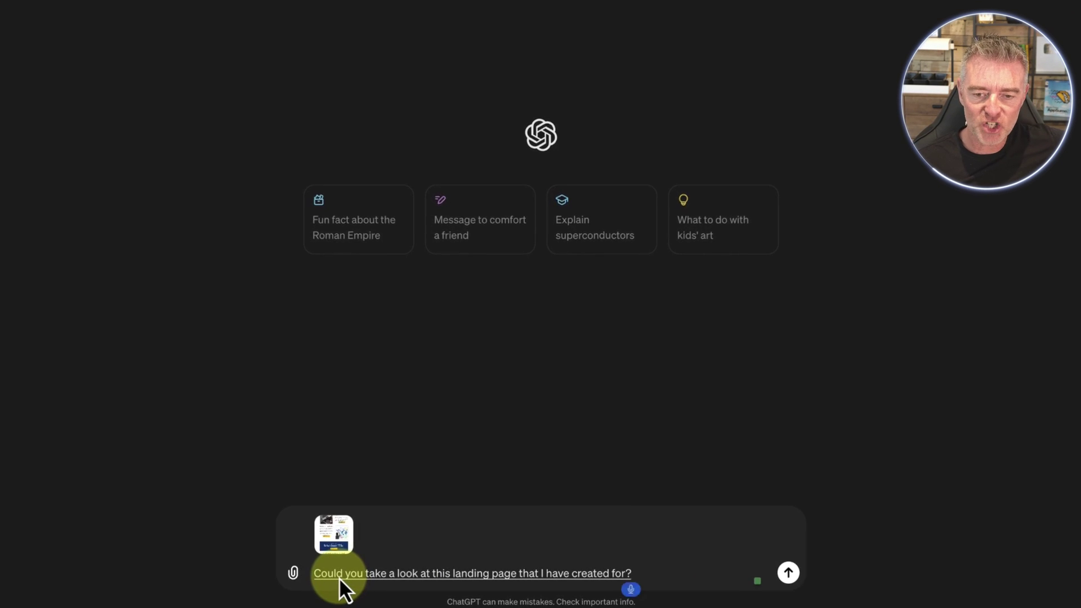
{"action": "key", "text": "BackSpace"}
{"action": "type", "text": "AI chat bots for hotels. Can you make some"}
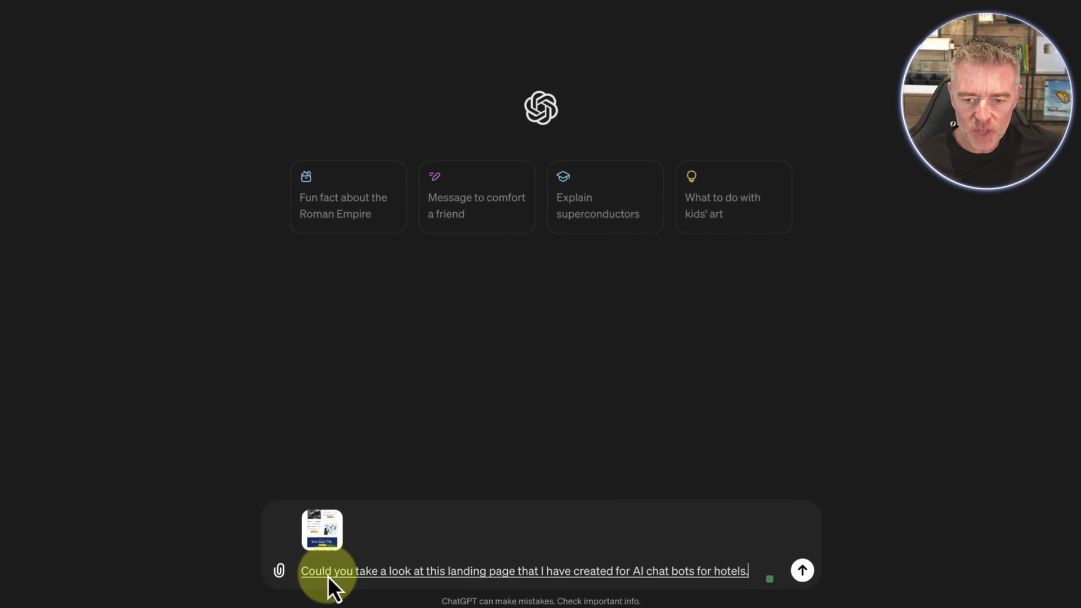
{"action": "type", "text": " recommendations?"}
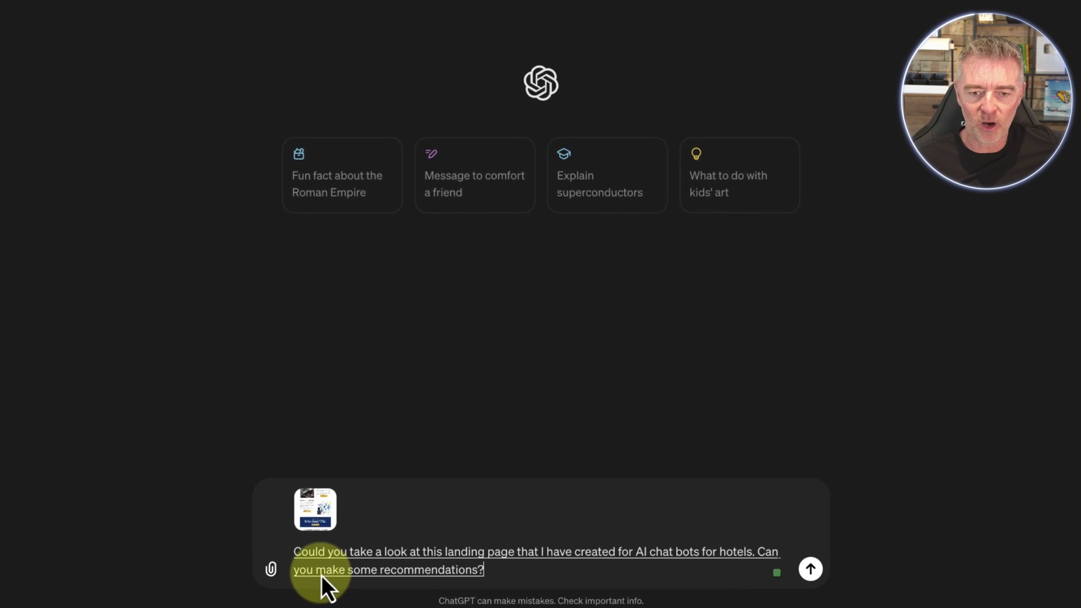
{"action": "type", "text": " How"}
{"action": "key", "text": "BackSpace"}
{"action": "key", "text": "BackSpace"}
{"action": "key", "text": "BackSpace"}
{"action": "key", "text": "BackSpace"}
{"action": "key", "text": "BackSpace"}
{"action": "type", "text": "on how I might be able to improve it?"}
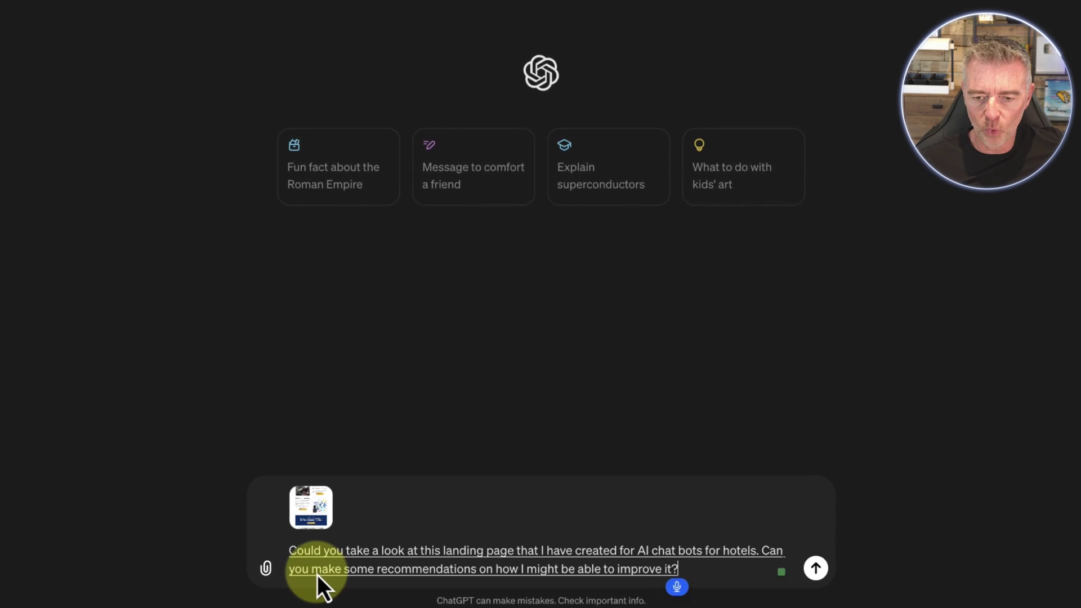
{"action": "key", "text": "BackSpace"}
{"action": "type", "text": "to get more conversions?"}
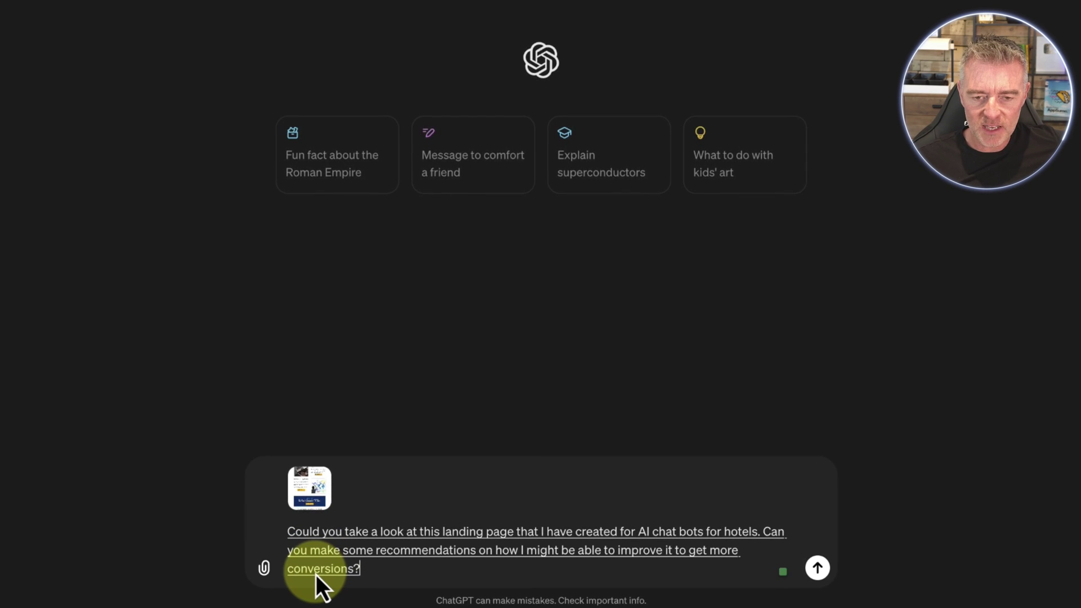
{"action": "key", "text": "BackSpace"}
{"action": "type", "text": "please give a breakdown in a"}
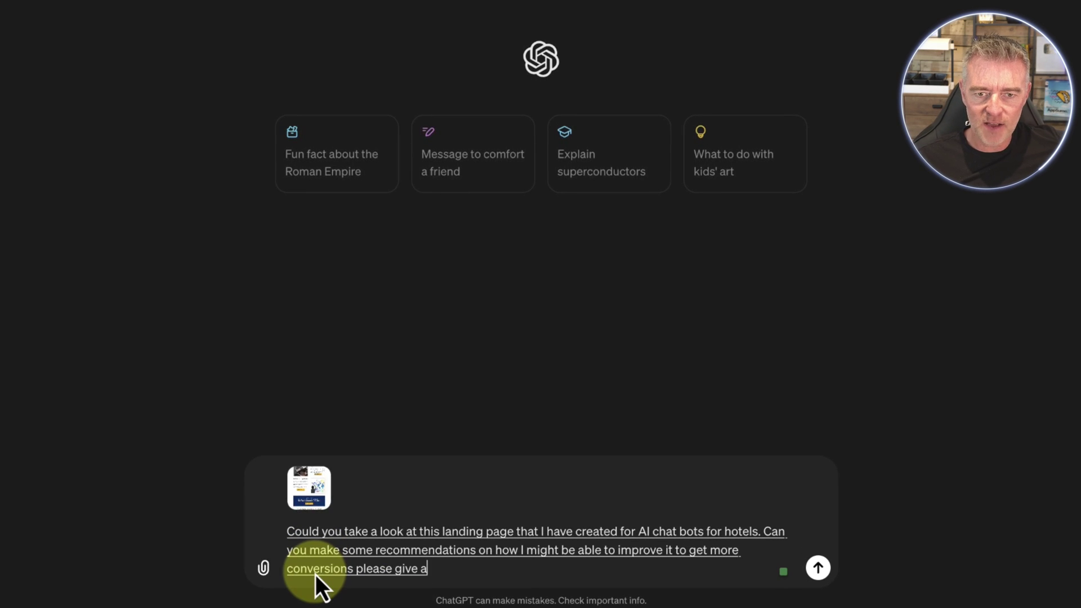
{"action": "type", "text": " step-by-step bullet list"}
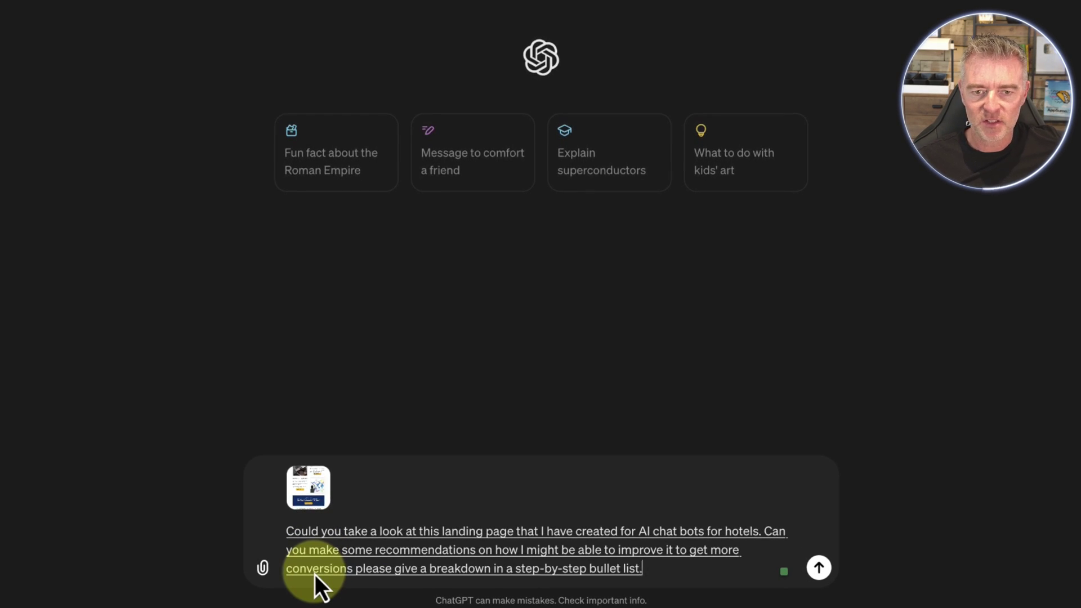
{"action": "type", "text": " together with any alter"}
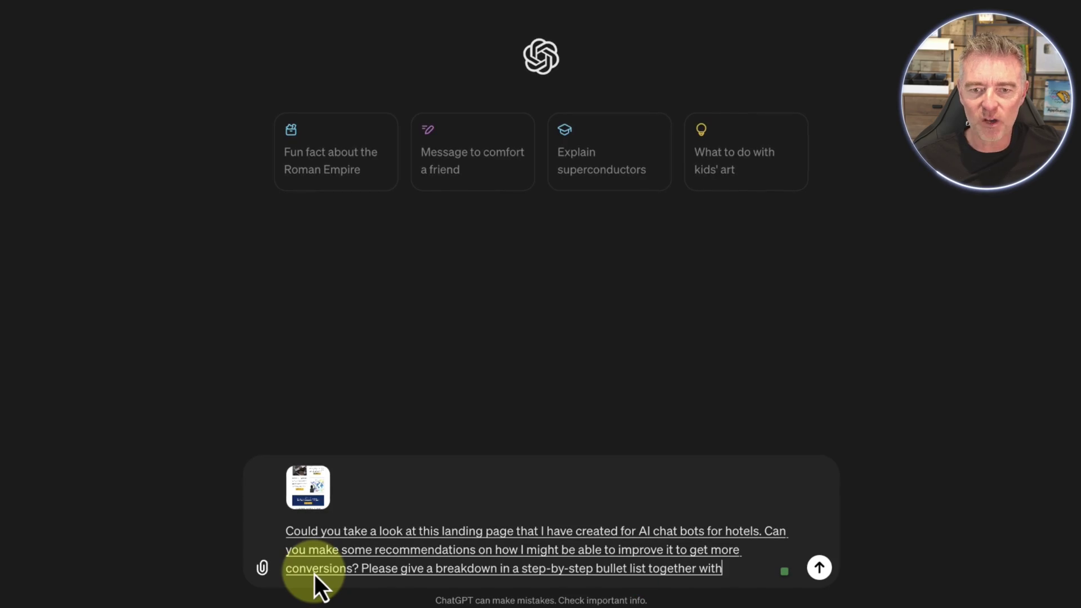
{"action": "type", "text": "ations in the copy that"}
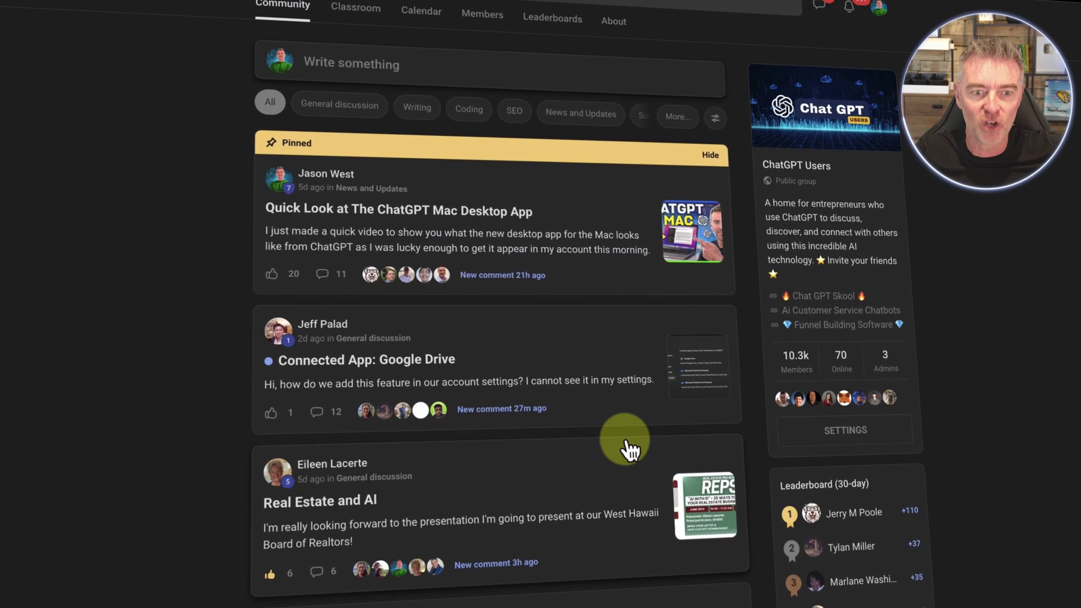
{"action": "scroll", "coordinate": [630, 451], "scroll_direction": "down", "scroll_amount": 2}
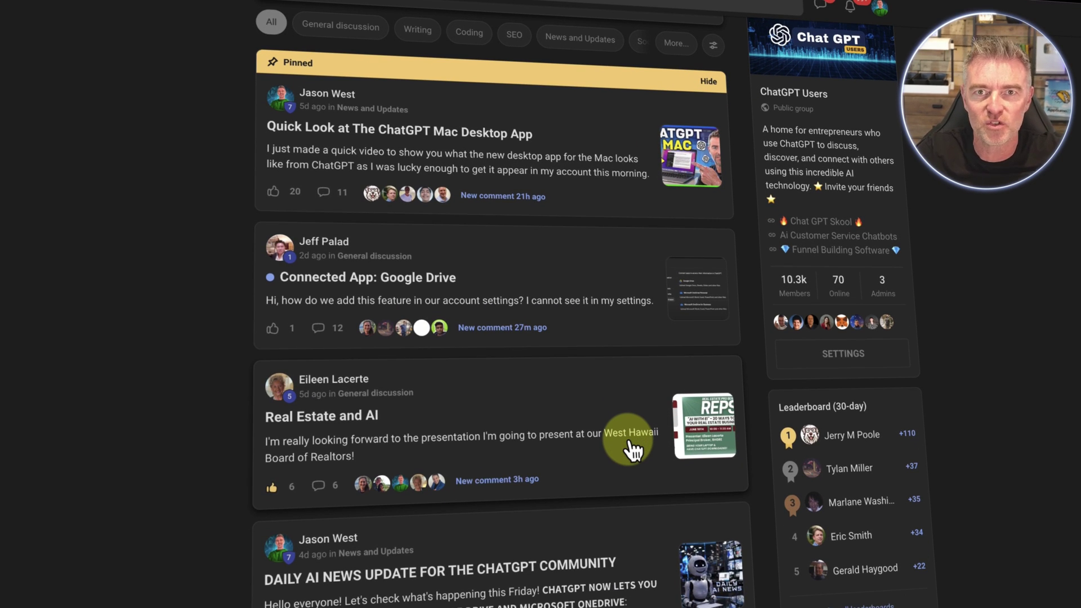
{"action": "scroll", "coordinate": [632, 450], "scroll_direction": "down", "scroll_amount": 1}
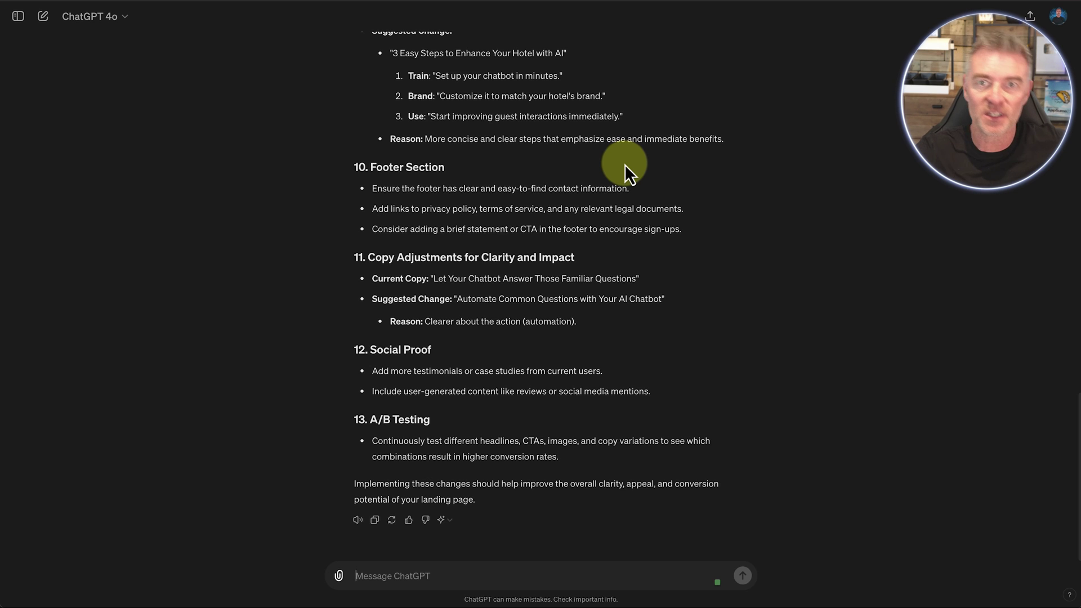
Highlight the current landing page headline quoted in ChatGPT's reply.
{"action": "scroll", "coordinate": [624, 164], "scroll_direction": "up", "scroll_amount": 20}
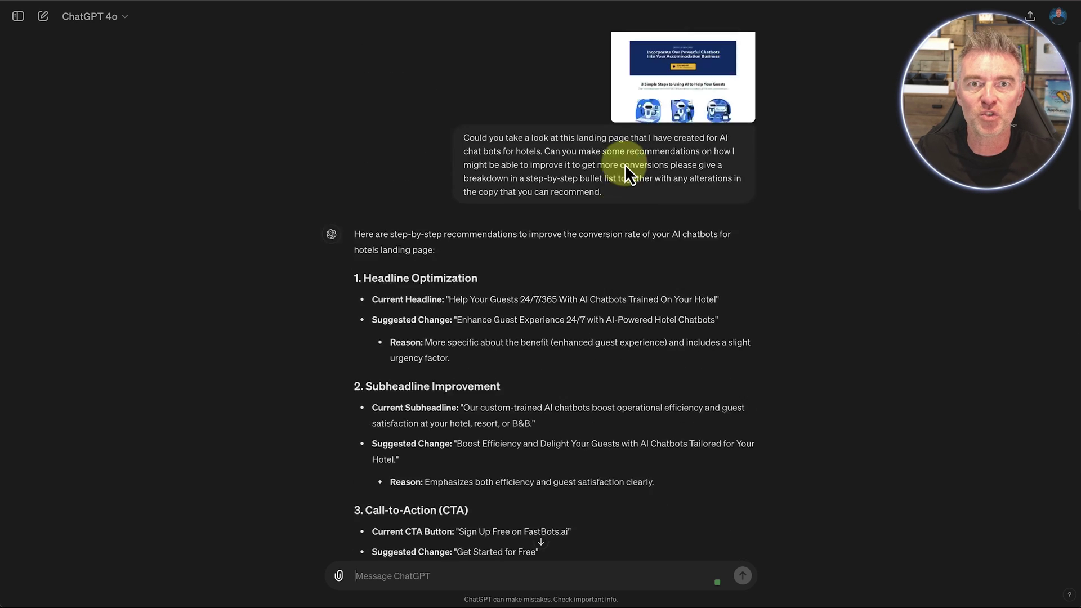
{"action": "scroll", "coordinate": [580, 330], "scroll_direction": "down", "scroll_amount": 5}
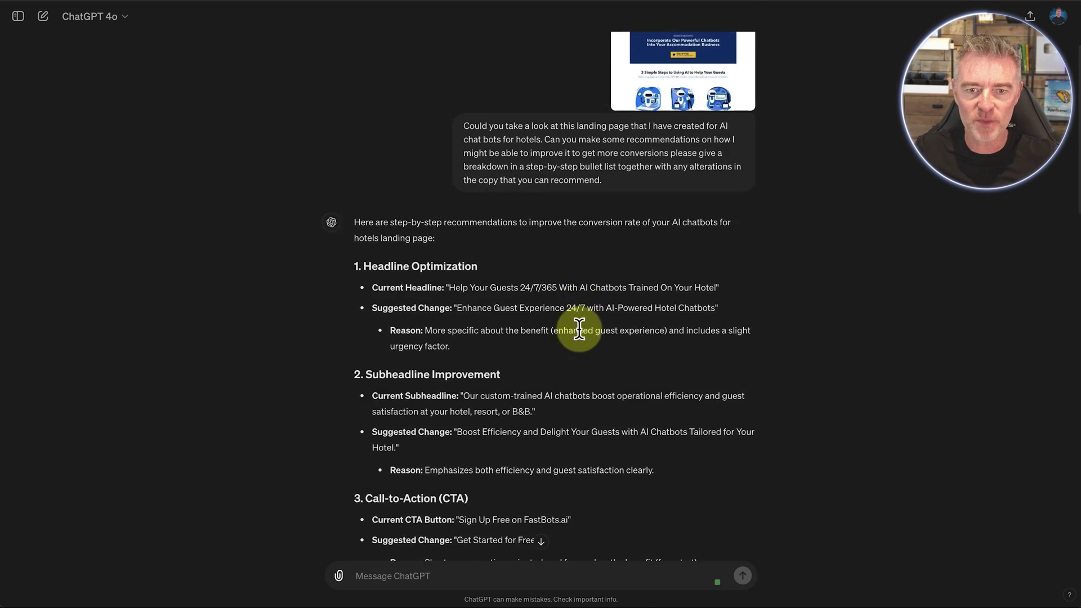
{"action": "scroll", "coordinate": [580, 330], "scroll_direction": "down", "scroll_amount": 1}
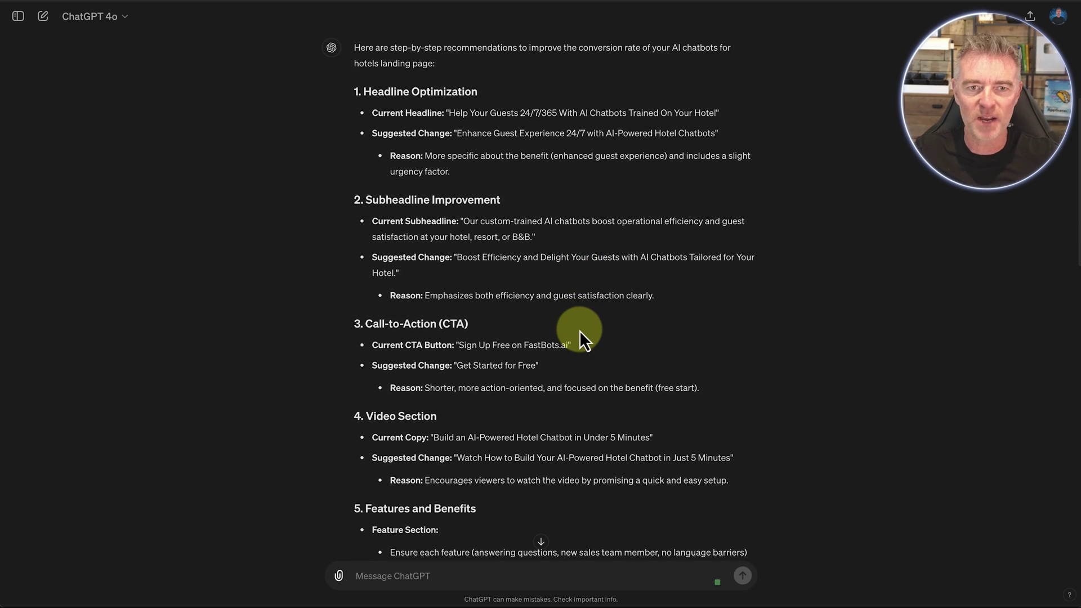
{"action": "scroll", "coordinate": [580, 332], "scroll_direction": "up", "scroll_amount": 2}
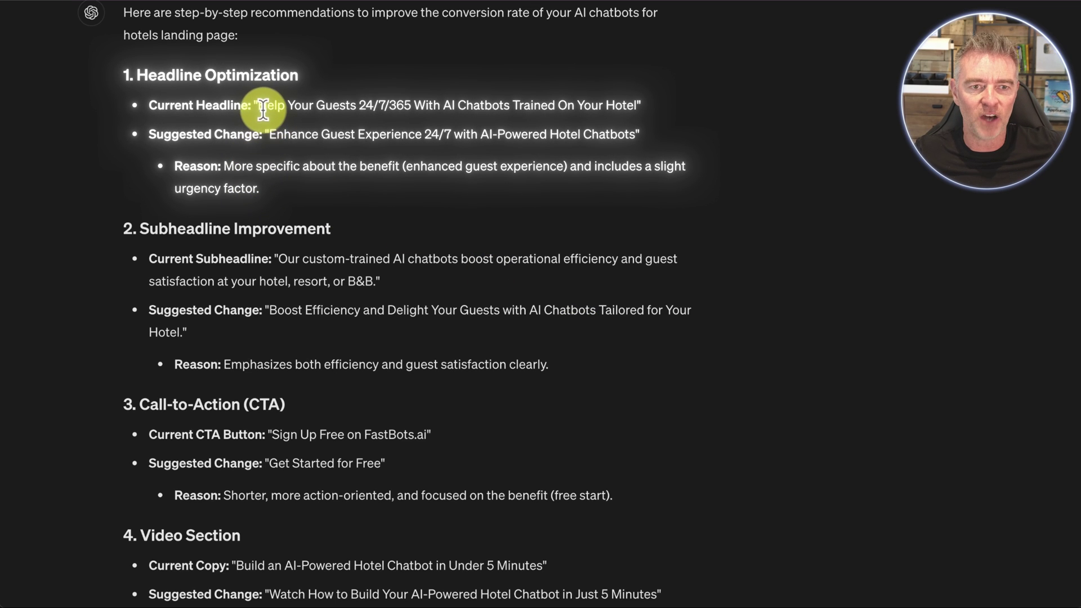
{"action": "left_click_drag", "start_coordinate": [263, 107], "coordinate": [638, 105]}
{"action": "left_click", "coordinate": [431, 115]}
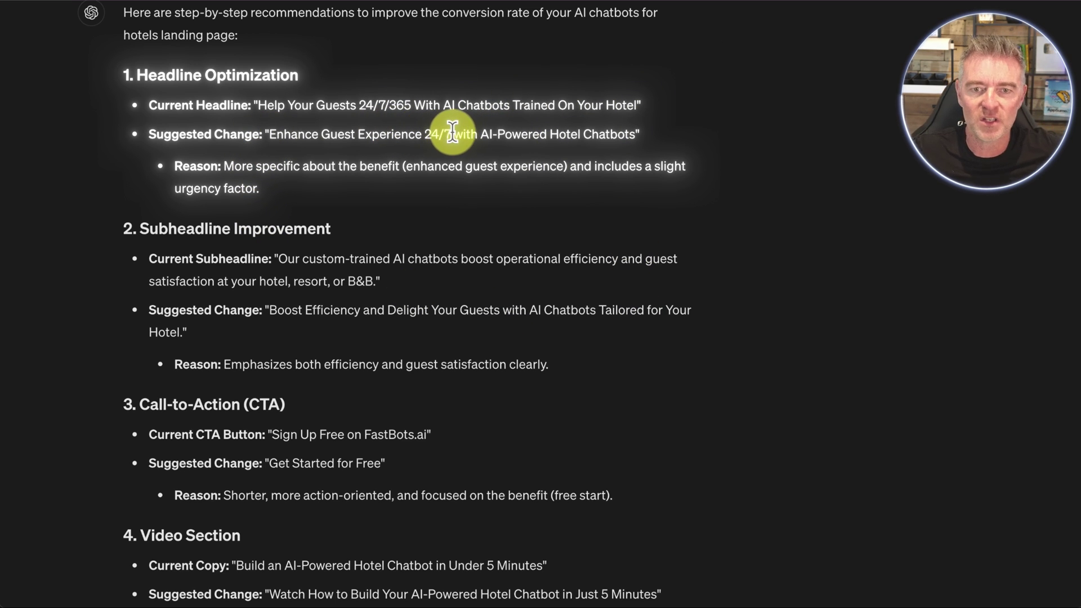
Highlight the suggested 'Get Started for Free' call-to-action wording.
{"action": "scroll", "coordinate": [681, 309], "scroll_direction": "down", "scroll_amount": 1}
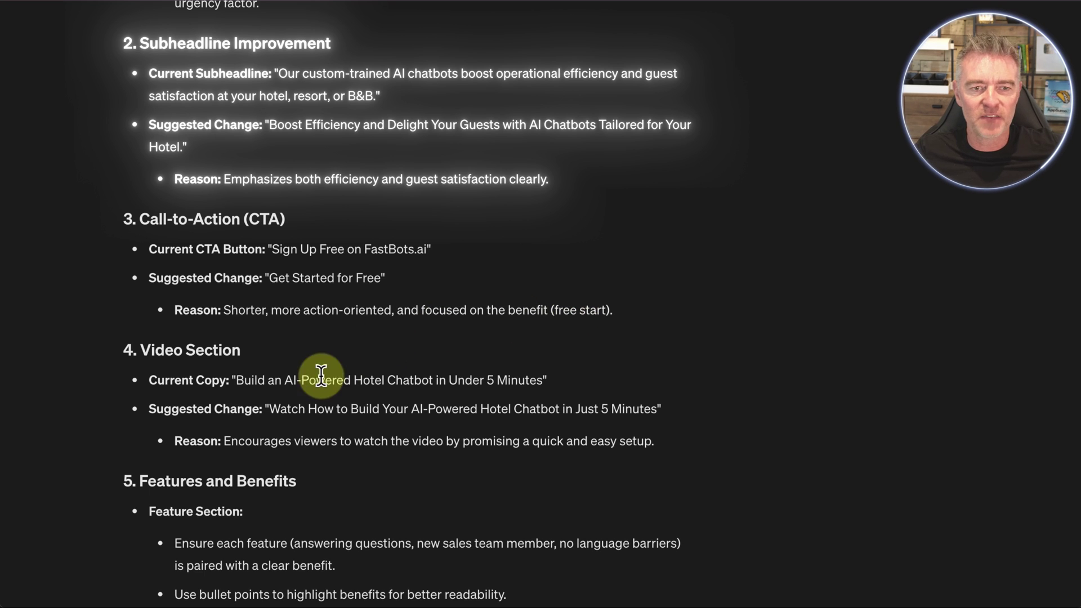
{"action": "scroll", "coordinate": [256, 239], "scroll_direction": "down", "scroll_amount": 3}
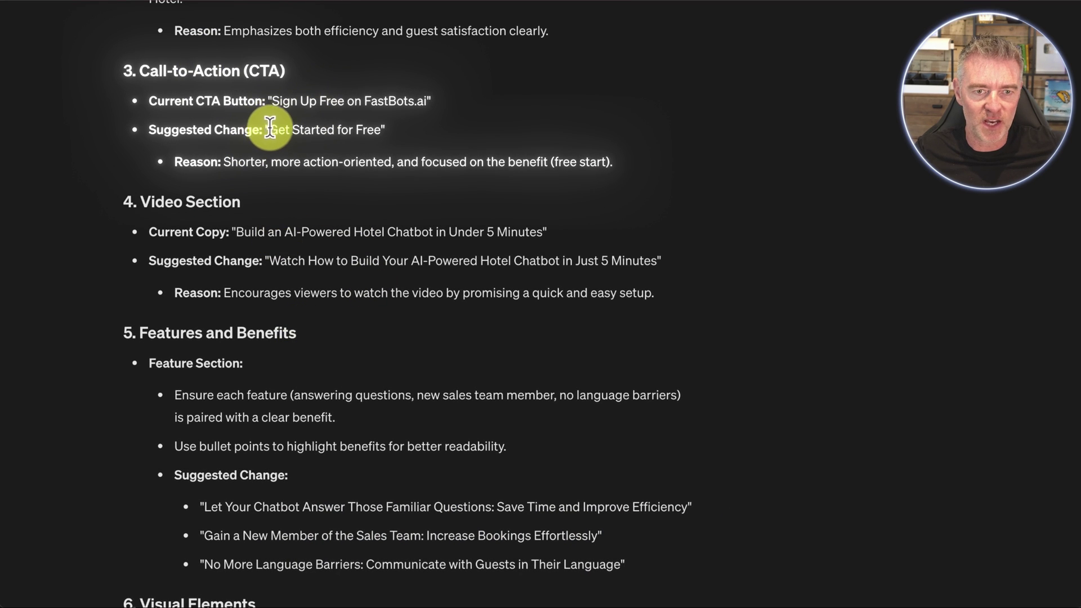
{"action": "left_click_drag", "start_coordinate": [269, 129], "coordinate": [383, 129]}
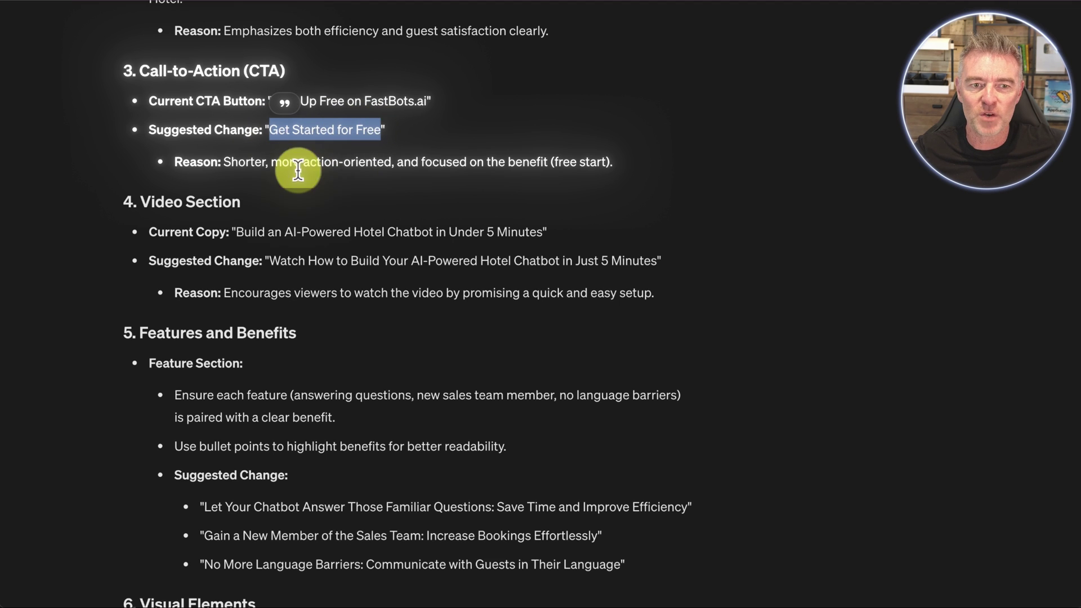
{"action": "left_click", "coordinate": [220, 161]}
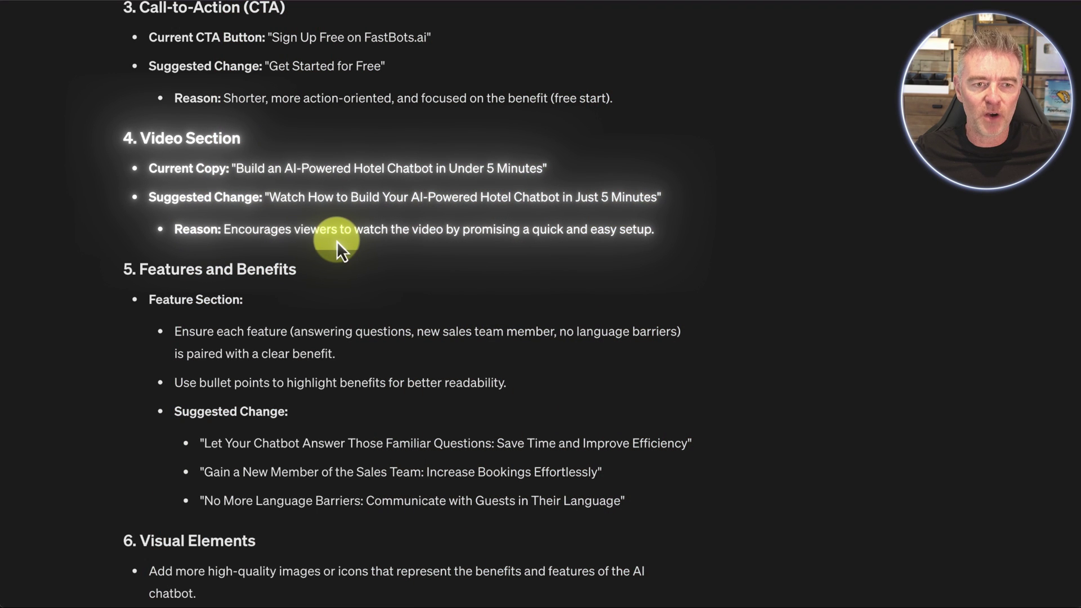
Highlight the three suggested feature headline rewrites further down the reply.
{"action": "scroll", "coordinate": [481, 250], "scroll_direction": "down", "scroll_amount": 3}
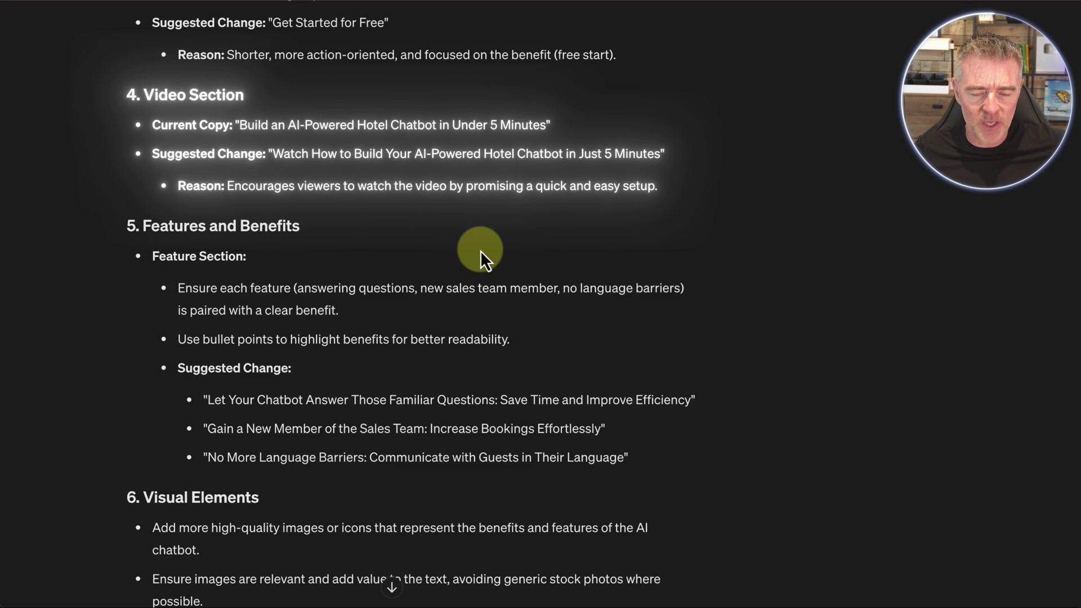
{"action": "scroll", "coordinate": [578, 293], "scroll_direction": "down", "scroll_amount": 1}
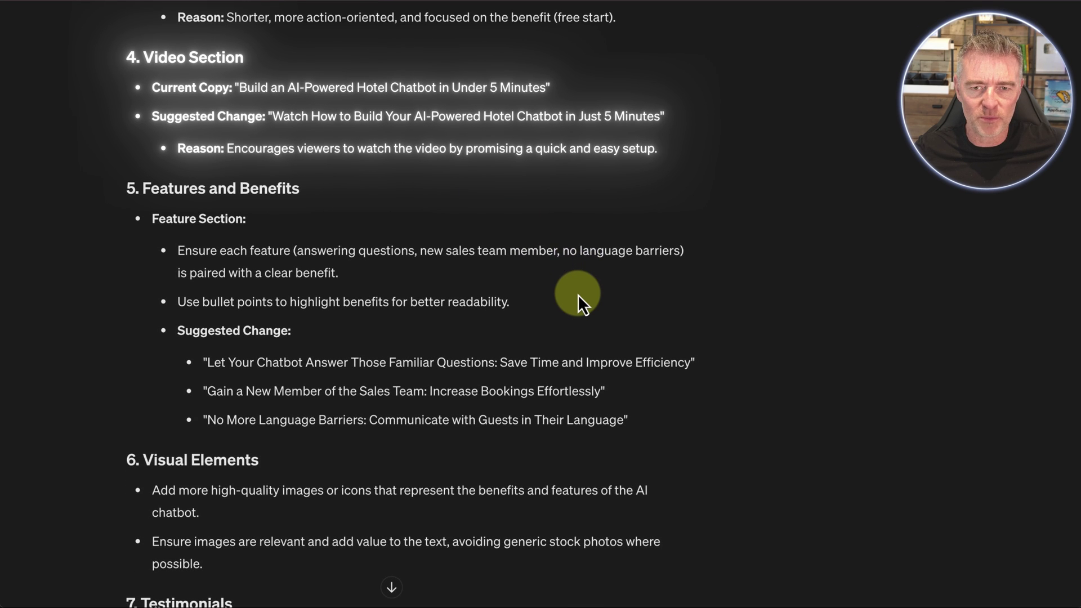
{"action": "scroll", "coordinate": [577, 294], "scroll_direction": "down", "scroll_amount": 2}
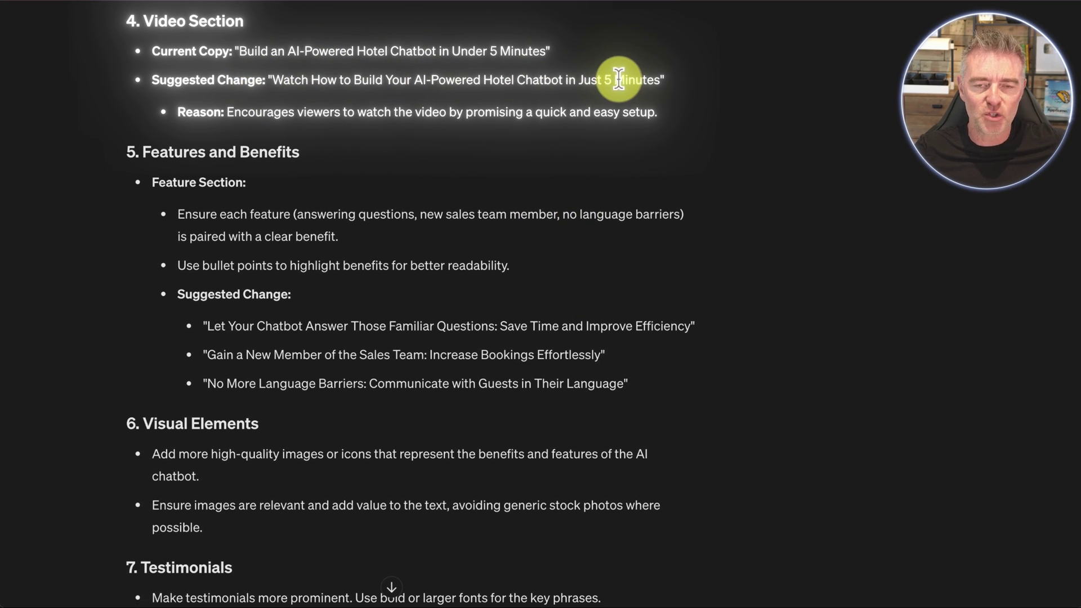
{"action": "scroll", "coordinate": [620, 177], "scroll_direction": "down", "scroll_amount": 4}
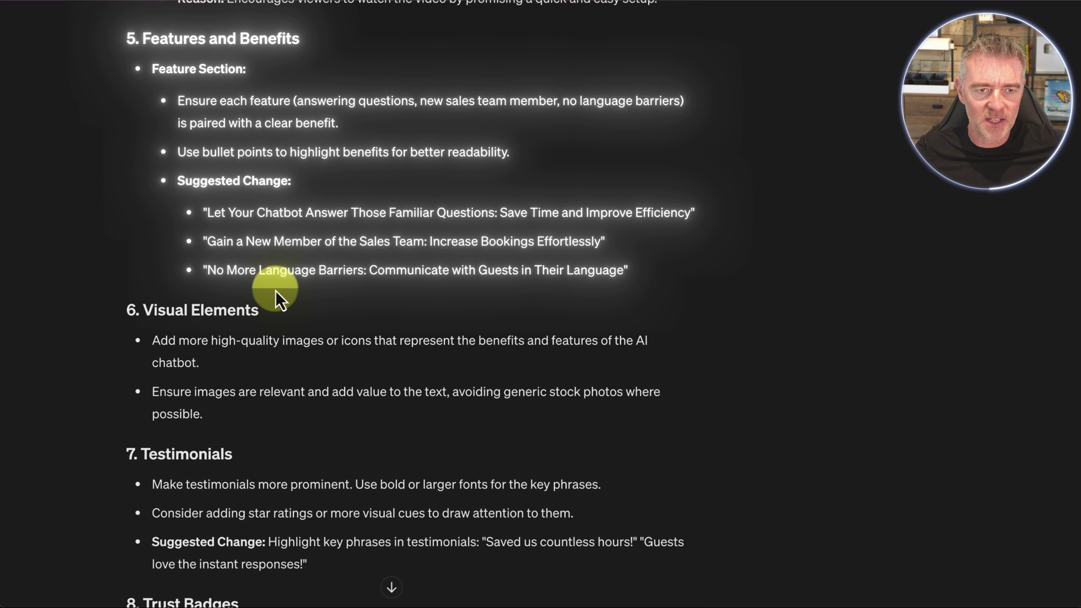
{"action": "left_click_drag", "start_coordinate": [207, 213], "coordinate": [675, 265]}
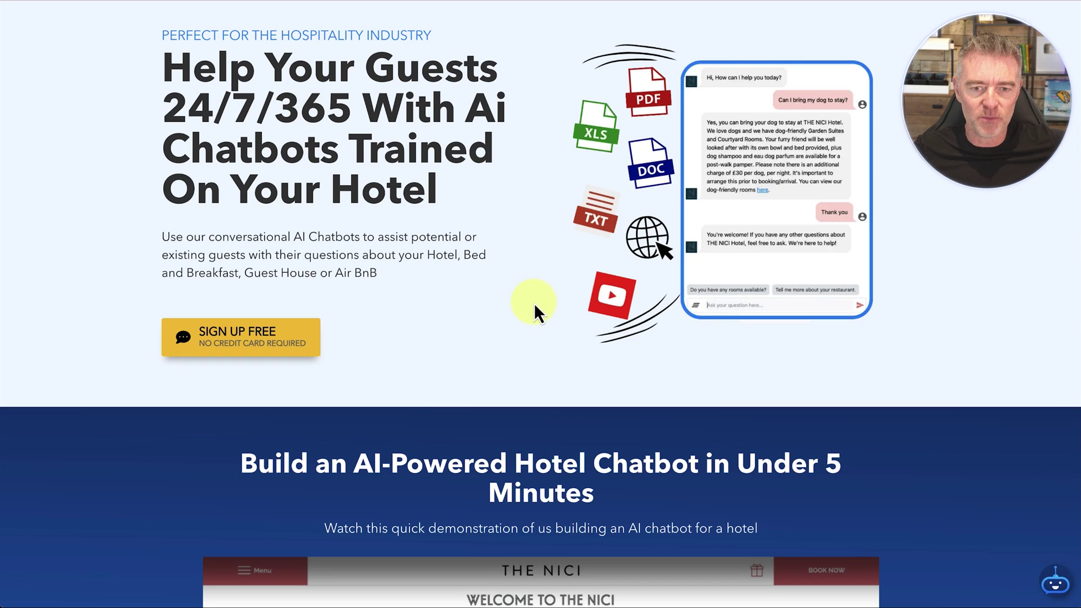
Scroll through the FastBots.ai landing page's feature sections to compare them with the suggestions.
{"action": "scroll", "coordinate": [534, 302], "scroll_direction": "down", "scroll_amount": 20}
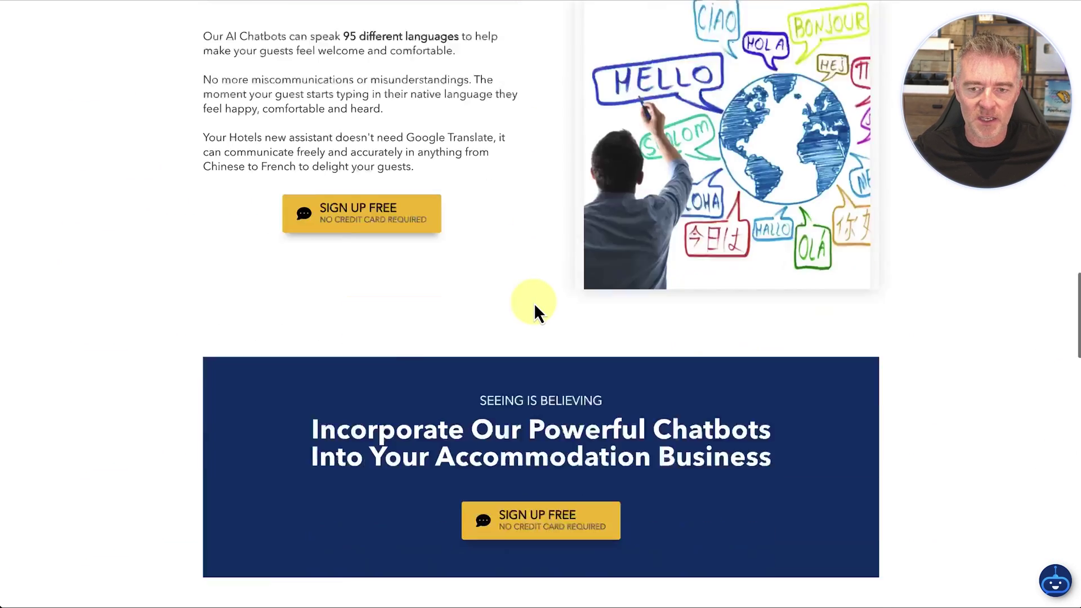
{"action": "scroll", "coordinate": [534, 302], "scroll_direction": "down", "scroll_amount": 10}
{"action": "right_click", "coordinate": [516, 297]}
{"action": "left_click", "coordinate": [803, 151]}
{"action": "scroll", "coordinate": [804, 415], "scroll_direction": "down", "scroll_amount": 3}
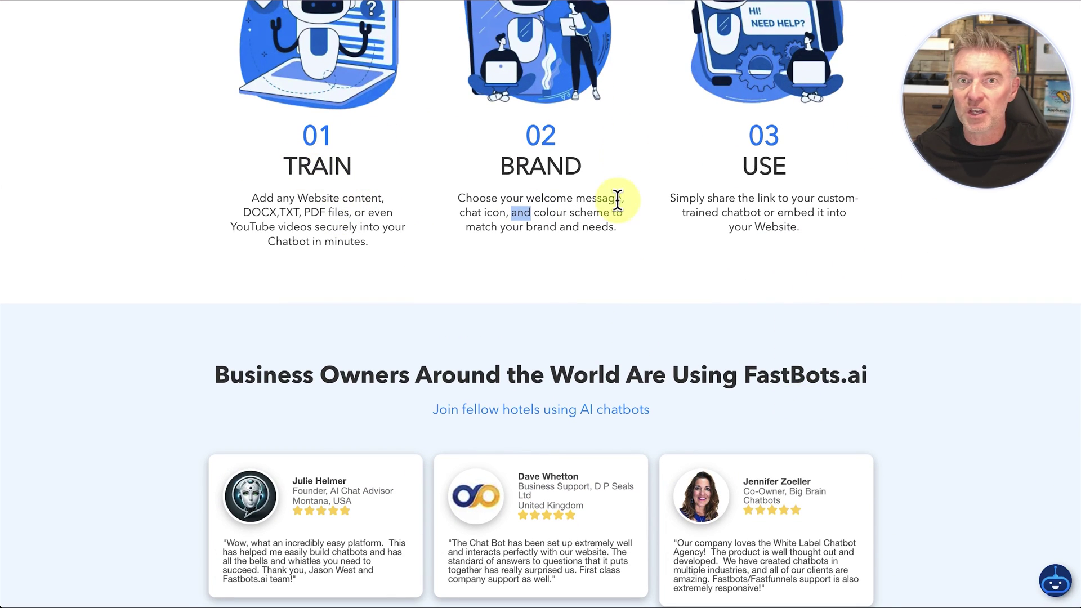
{"action": "scroll", "coordinate": [931, 256], "scroll_direction": "down", "scroll_amount": 6}
{"action": "scroll", "coordinate": [931, 254], "scroll_direction": "down", "scroll_amount": 8}
{"action": "scroll", "coordinate": [931, 253], "scroll_direction": "up", "scroll_amount": 20}
{"action": "scroll", "coordinate": [931, 253], "scroll_direction": "up", "scroll_amount": 3}
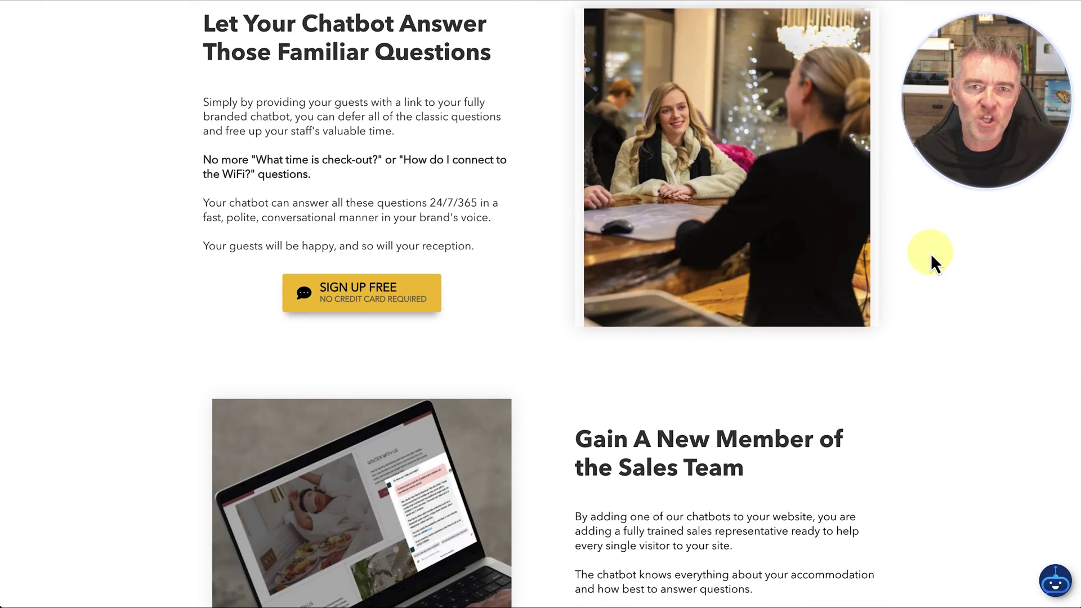
{"action": "scroll", "coordinate": [693, 268], "scroll_direction": "up", "scroll_amount": 2}
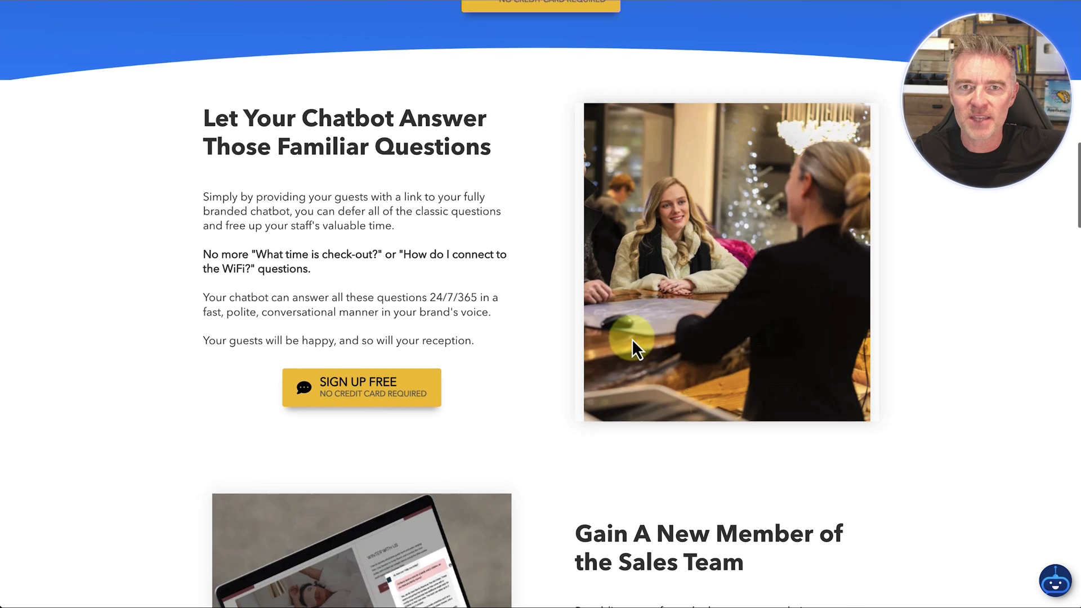
{"action": "scroll", "coordinate": [631, 343], "scroll_direction": "up", "scroll_amount": 1}
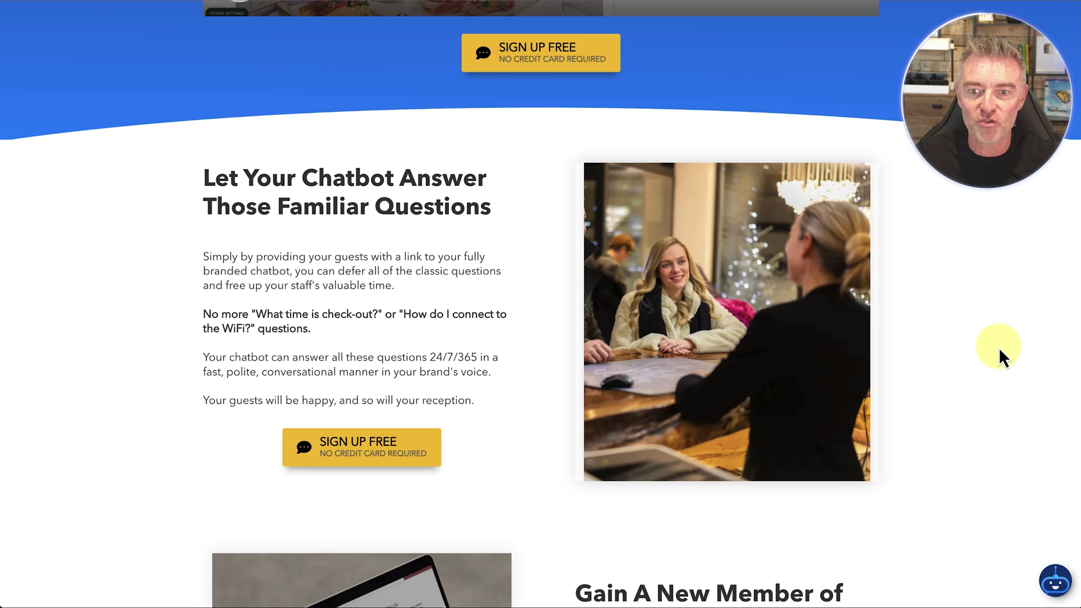
Select the 'Gain A New Member of the Sales Team' heading on the landing page.
{"action": "scroll", "coordinate": [972, 460], "scroll_direction": "down", "scroll_amount": 5}
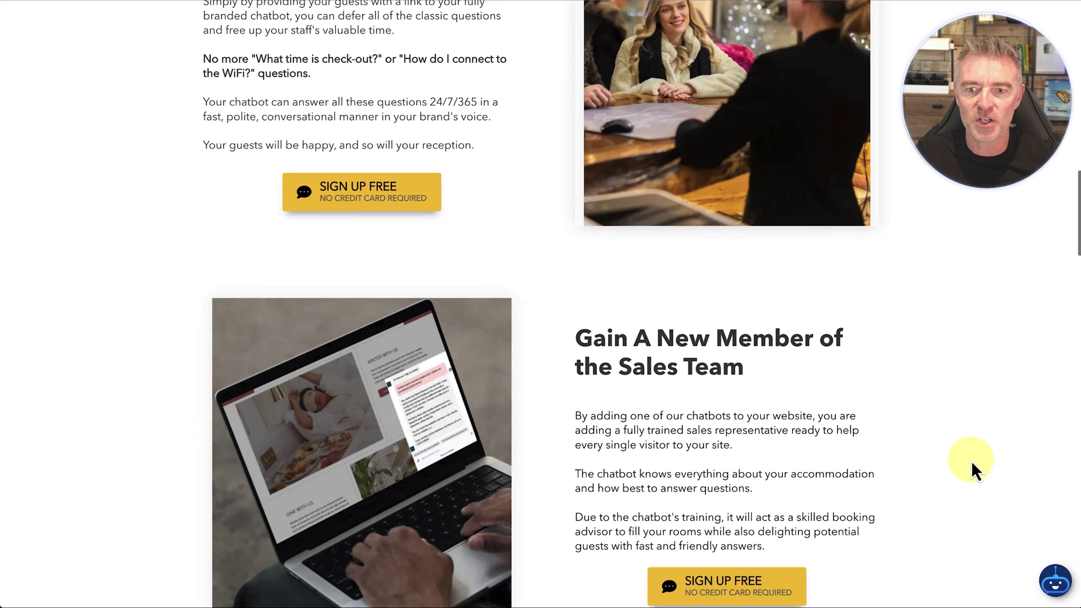
{"action": "scroll", "coordinate": [816, 326], "scroll_direction": "down", "scroll_amount": 5}
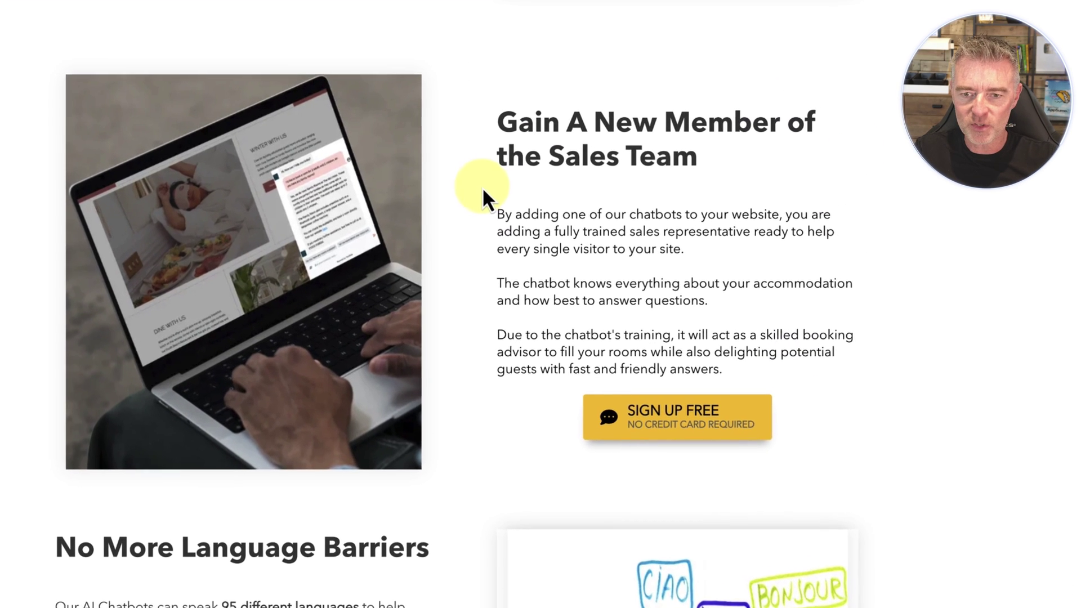
{"action": "double_click", "coordinate": [493, 118]}
{"action": "left_click_drag", "start_coordinate": [493, 118], "coordinate": [688, 157]}
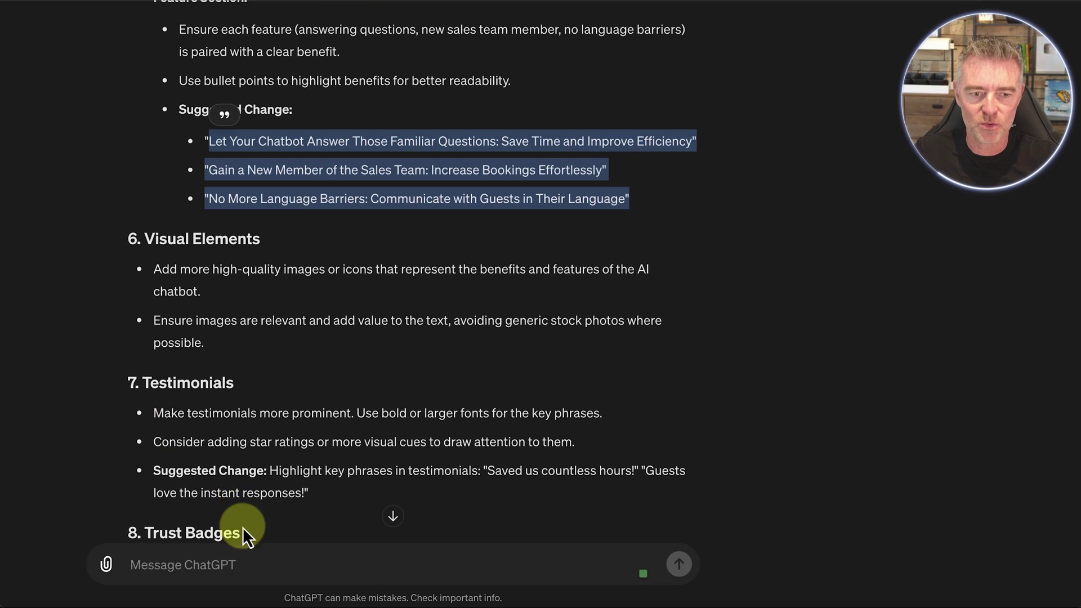
Ask ChatGPT for a new photo for the 'Gain A New Member of the Sales Team' section.
{"action": "left_click", "coordinate": [216, 556]}
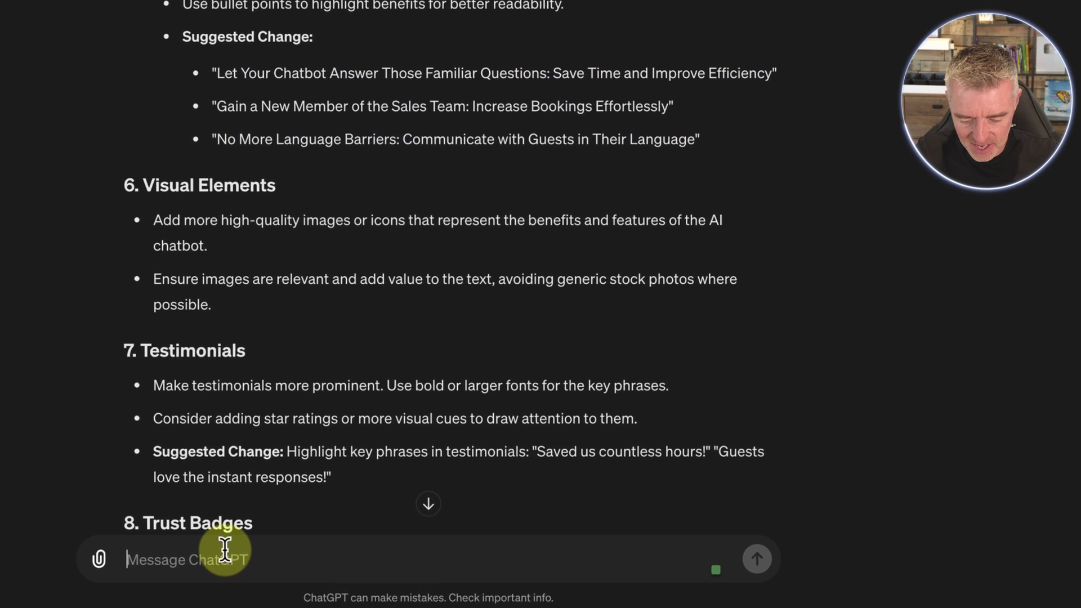
{"action": "type", "text": "Can you create me a new "}
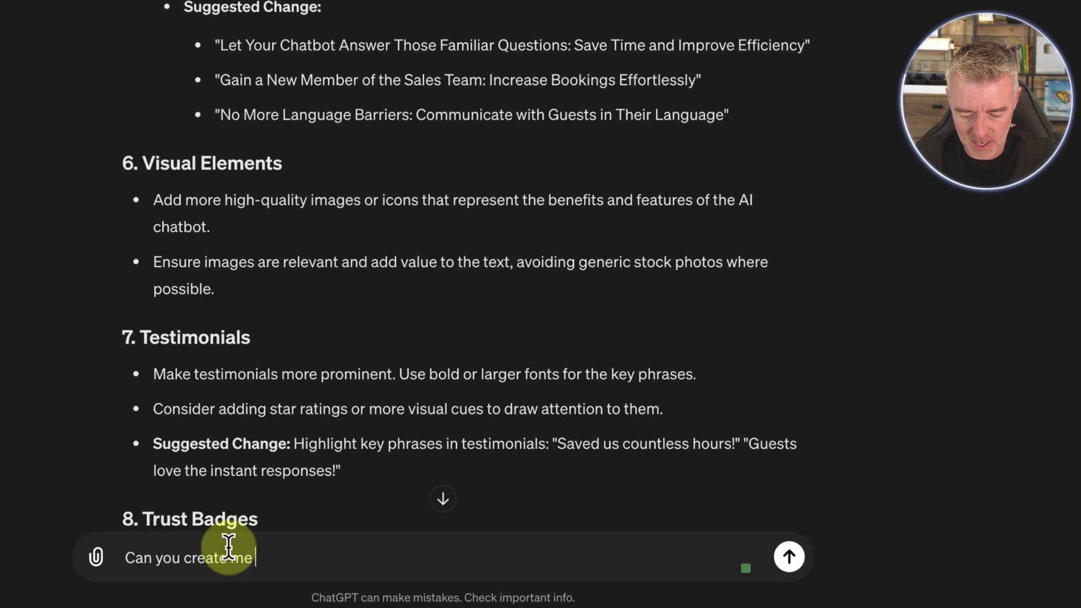
{"action": "type", "text": "photo image "}
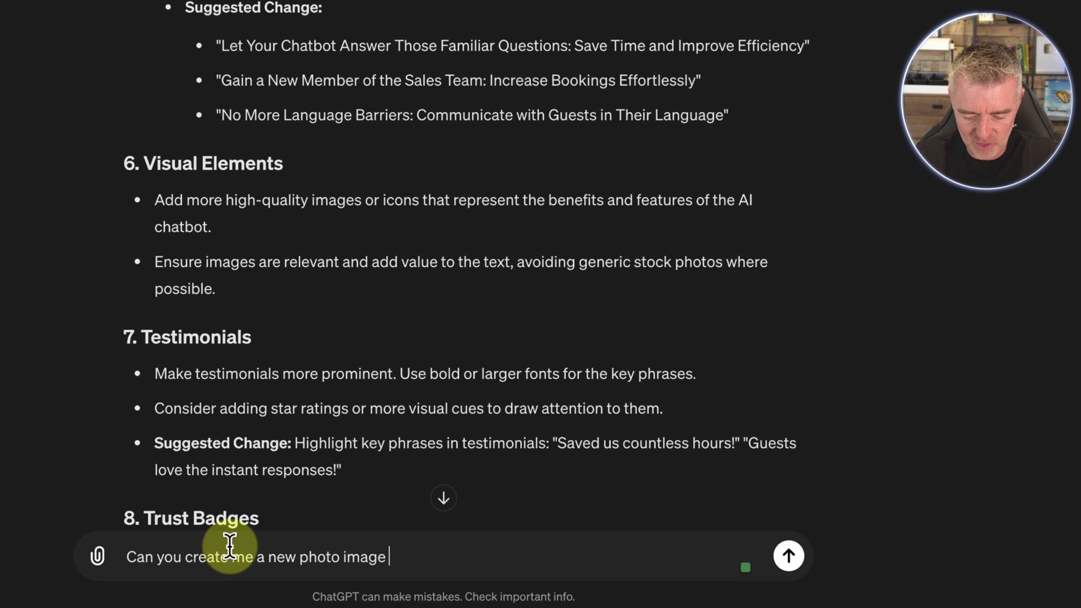
{"action": "type", "text": "for this section"}
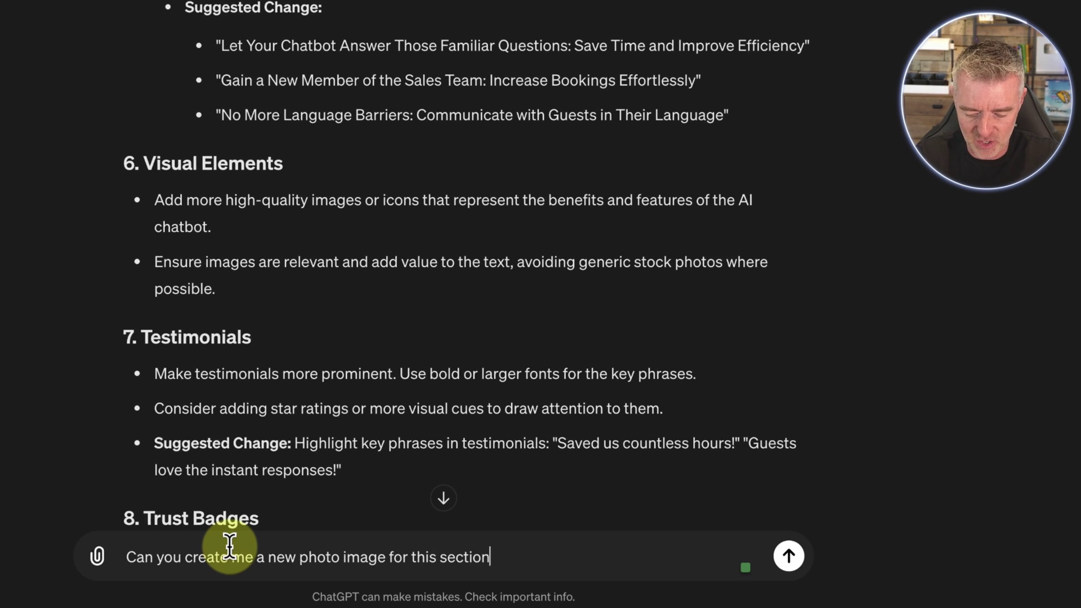
{"action": "type", "text": " \"Gain A New Member of the Sales Team \""}
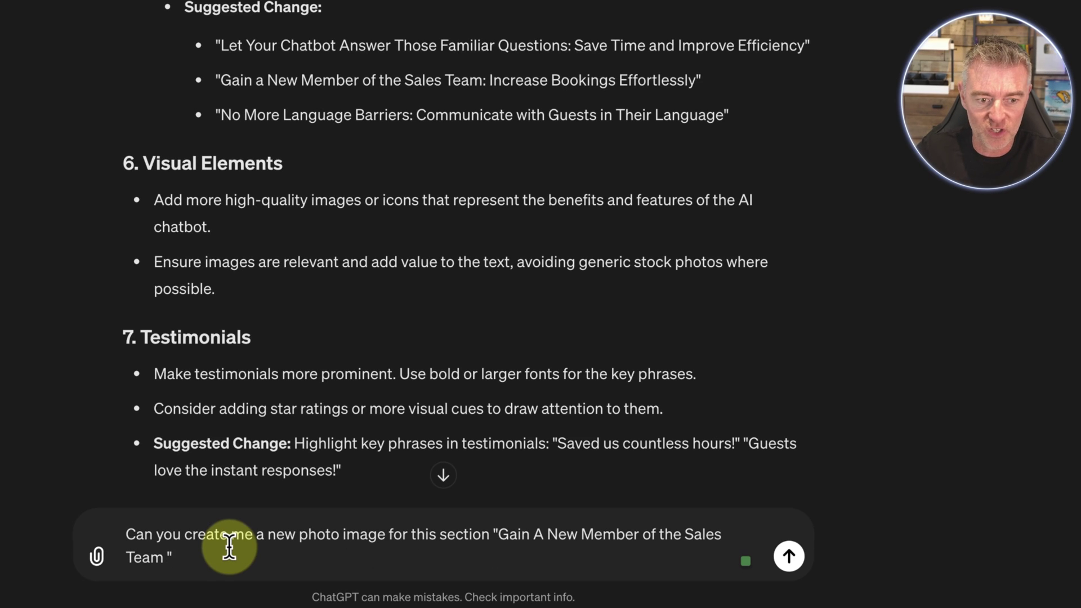
{"action": "key", "text": "Return"}
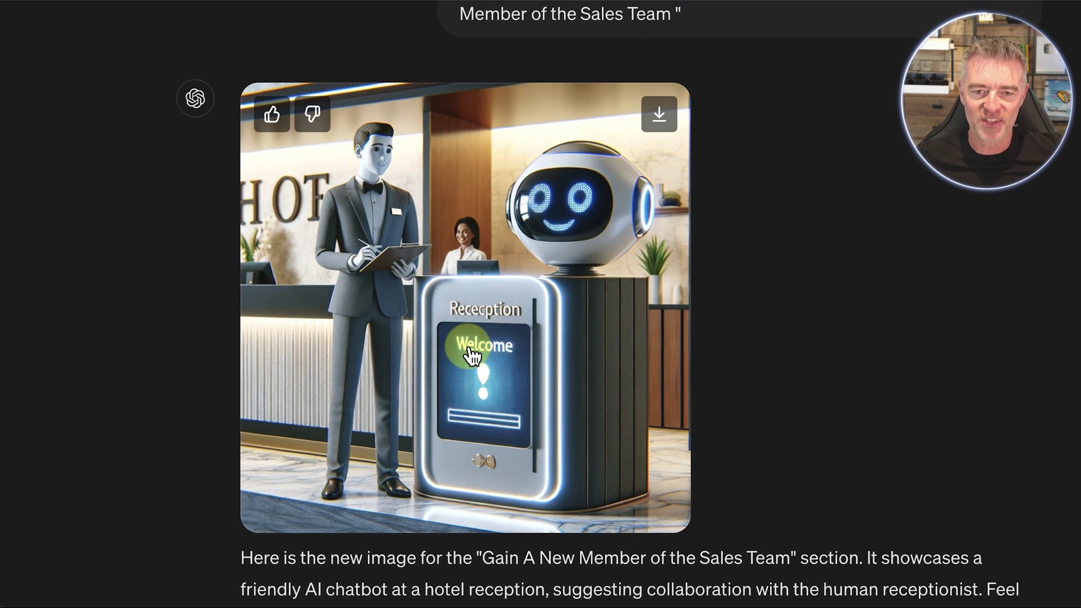
Inspect the generated robot-at-hotel-reception image and its accompanying description.
{"action": "mouse_move", "coordinate": [512, 370]}
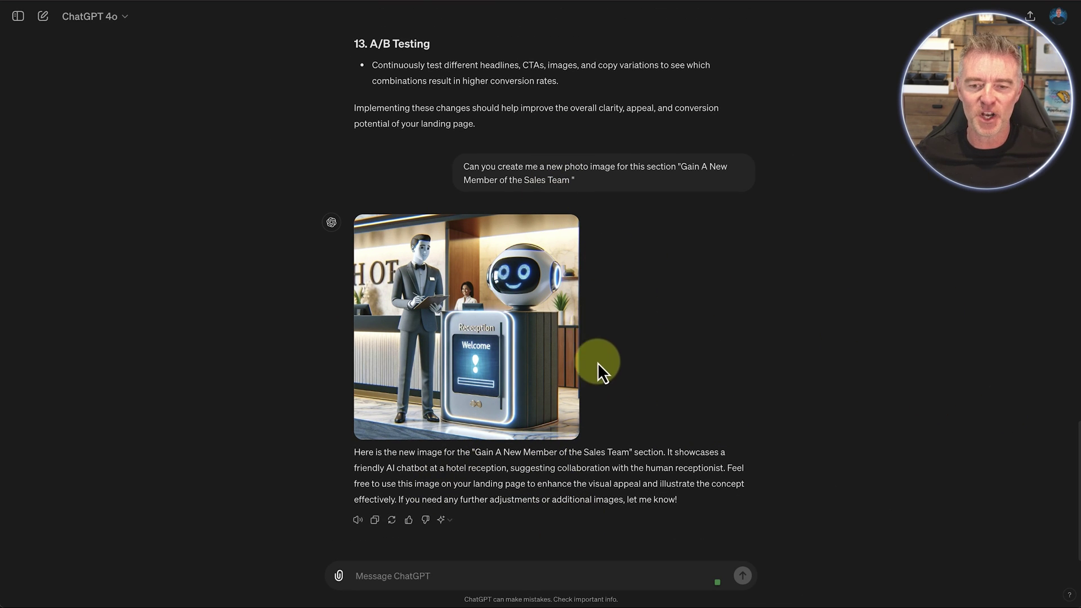
{"action": "scroll", "coordinate": [614, 255], "scroll_direction": "up", "scroll_amount": 5}
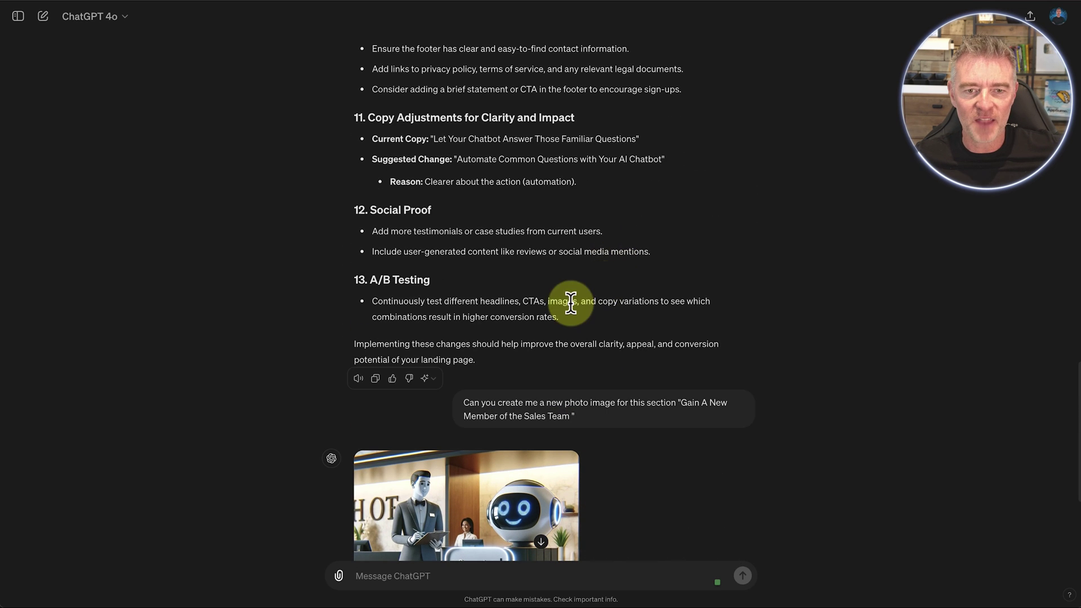
{"action": "scroll", "coordinate": [396, 211], "scroll_direction": "up", "scroll_amount": 1}
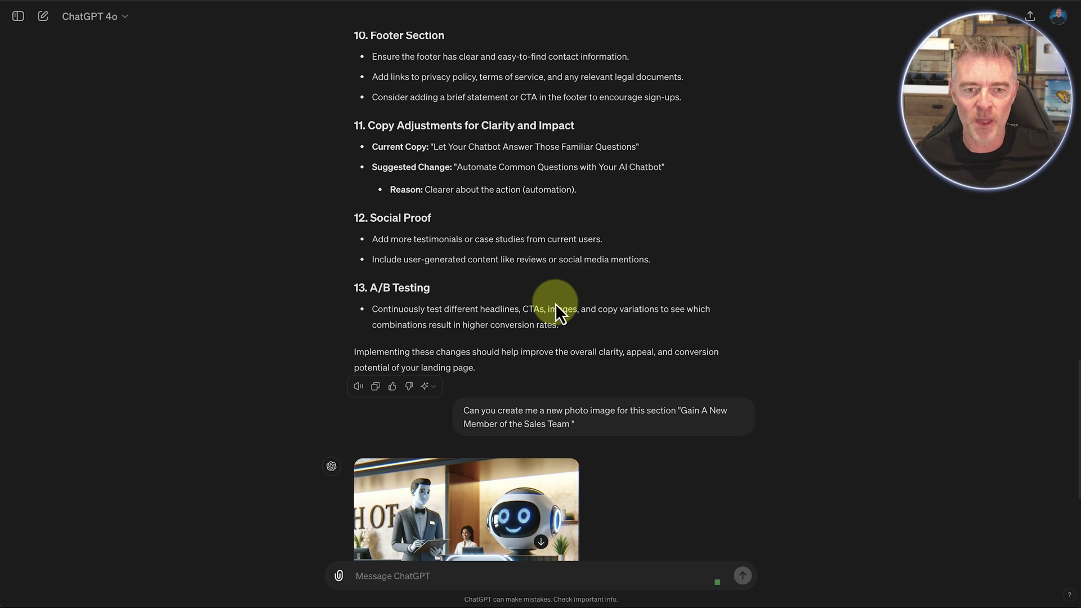
{"action": "scroll", "coordinate": [416, 322], "scroll_direction": "down", "scroll_amount": 2}
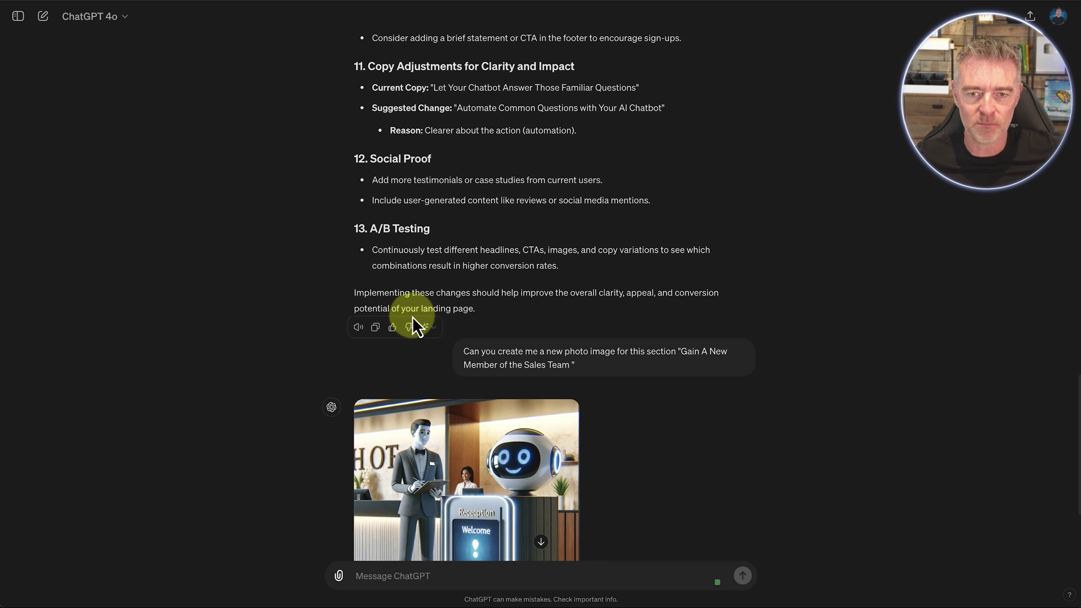
{"action": "left_click_drag", "start_coordinate": [371, 248], "coordinate": [547, 268]}
{"action": "left_click", "coordinate": [569, 281]}
{"action": "scroll", "coordinate": [569, 281], "scroll_direction": "up", "scroll_amount": 5}
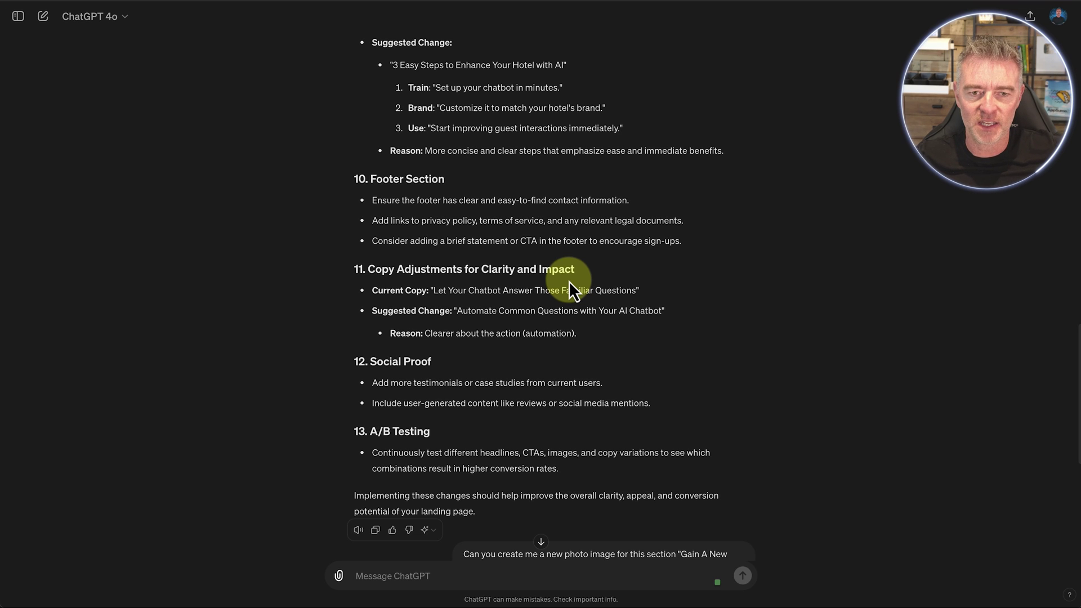
{"action": "scroll", "coordinate": [568, 280], "scroll_direction": "up", "scroll_amount": 20}
{"action": "scroll", "coordinate": [569, 288], "scroll_direction": "up", "scroll_amount": 2}
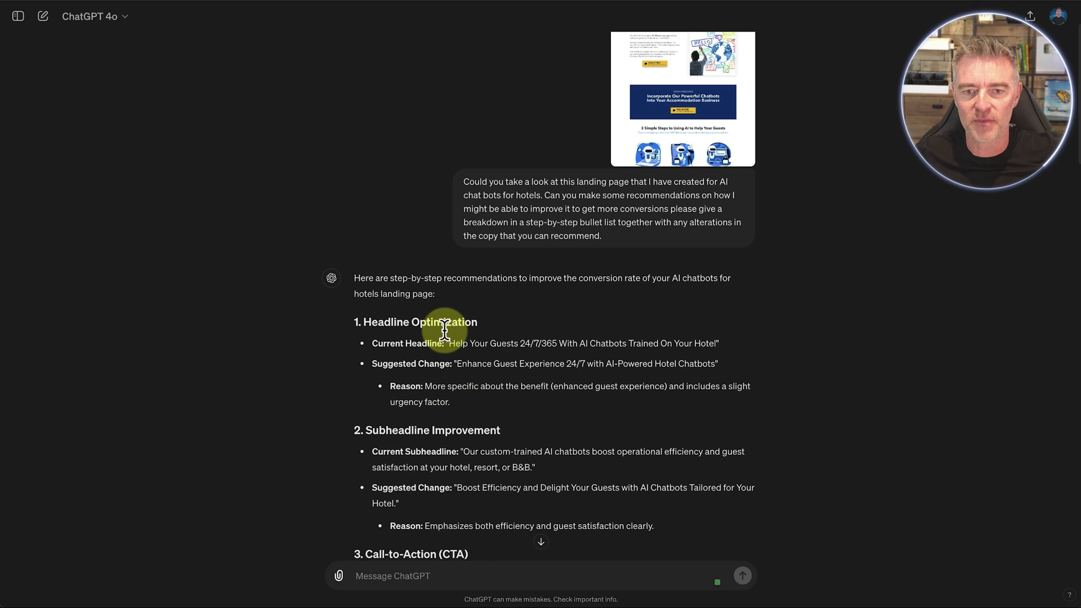
{"action": "scroll", "coordinate": [536, 193], "scroll_direction": "up", "scroll_amount": 2}
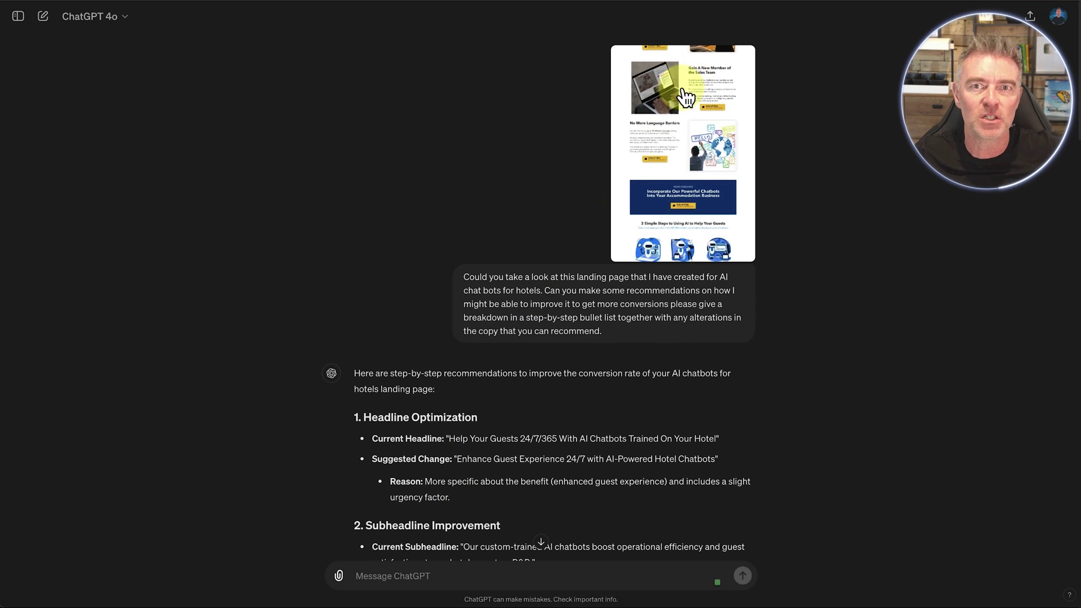